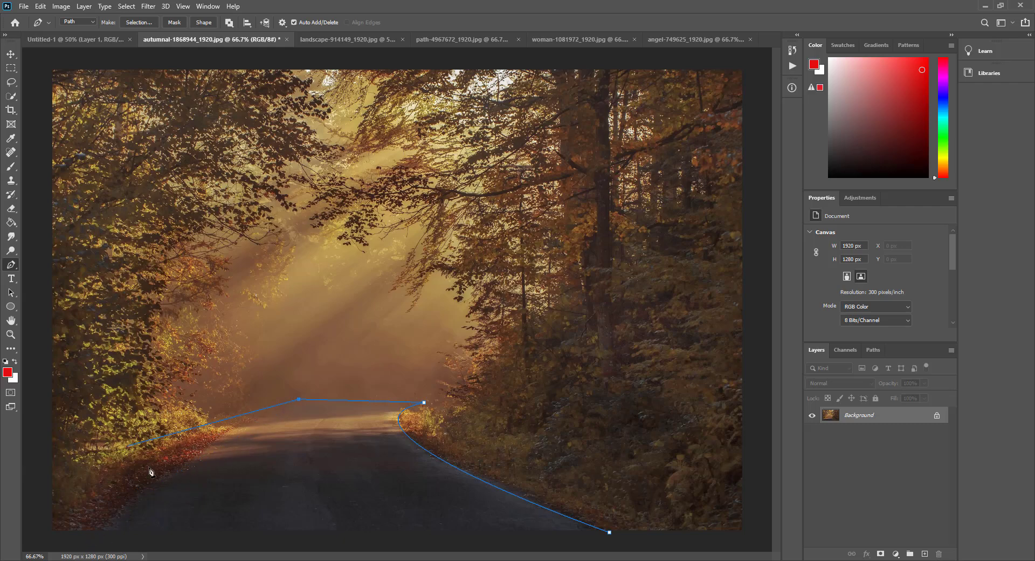
Complete the pen path around the autumn road and place the masked road in the landscape's lower-right corner
left_click(106, 538)
right_click(435, 483)
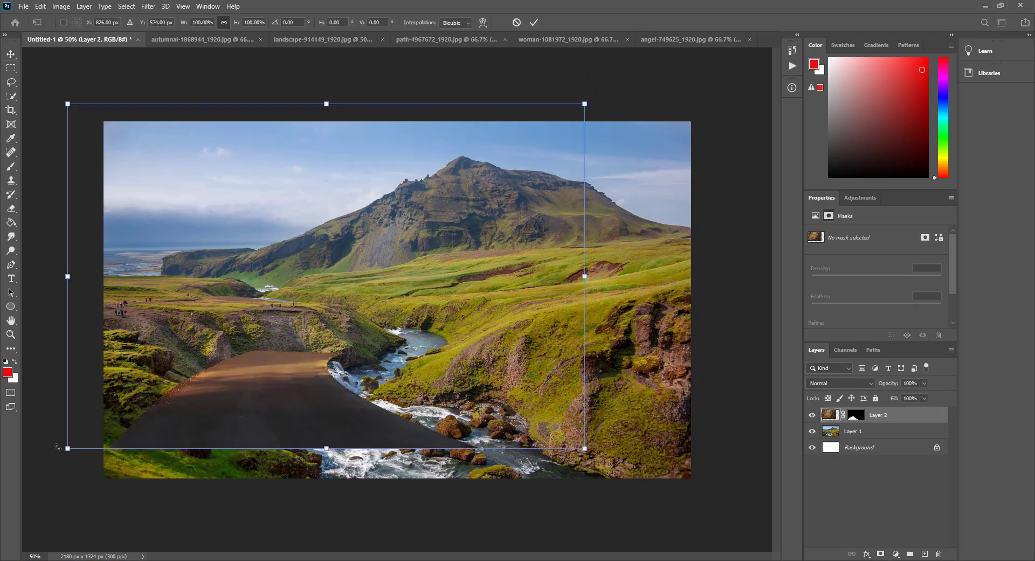
left_click_drag(267, 427, 629, 456)
left_click(534, 23)
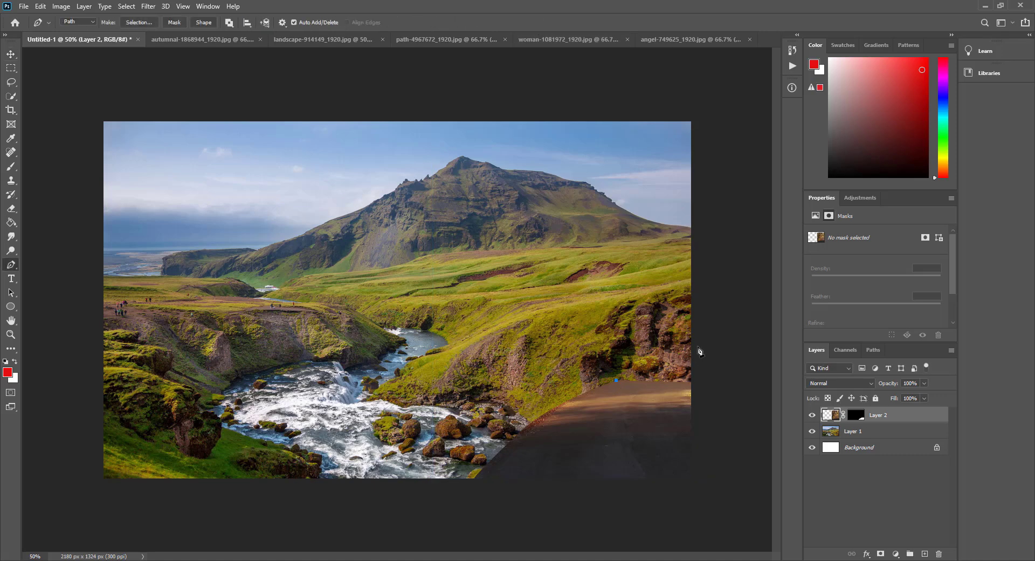
Reveal more of the road along its upper right edge on Layer 2's mask using a pen-path selection, and deselect
key("ctrl+Return")
key("s")
left_click(855, 415)
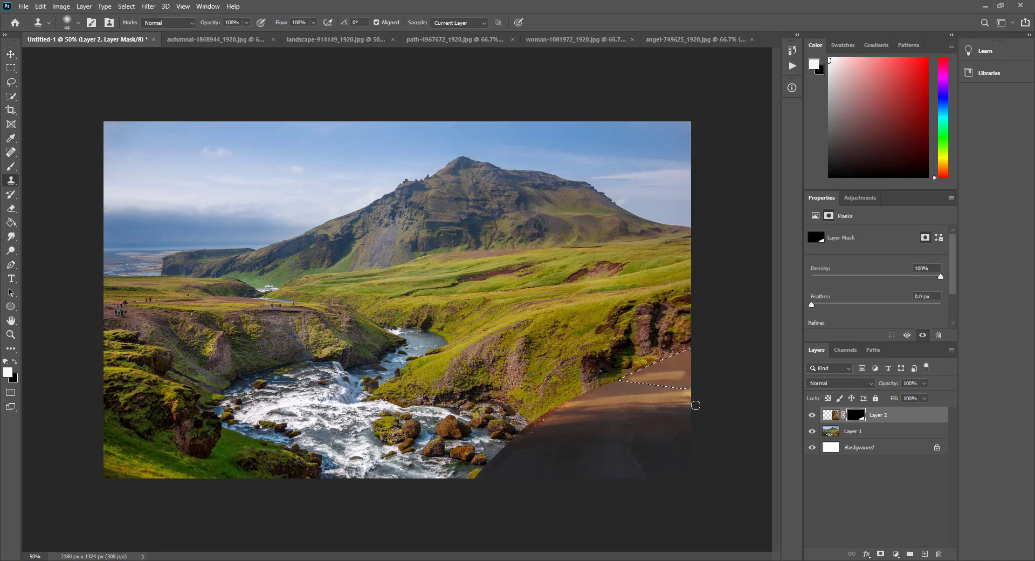
key("ctrl+d")
key("j")
key("v")
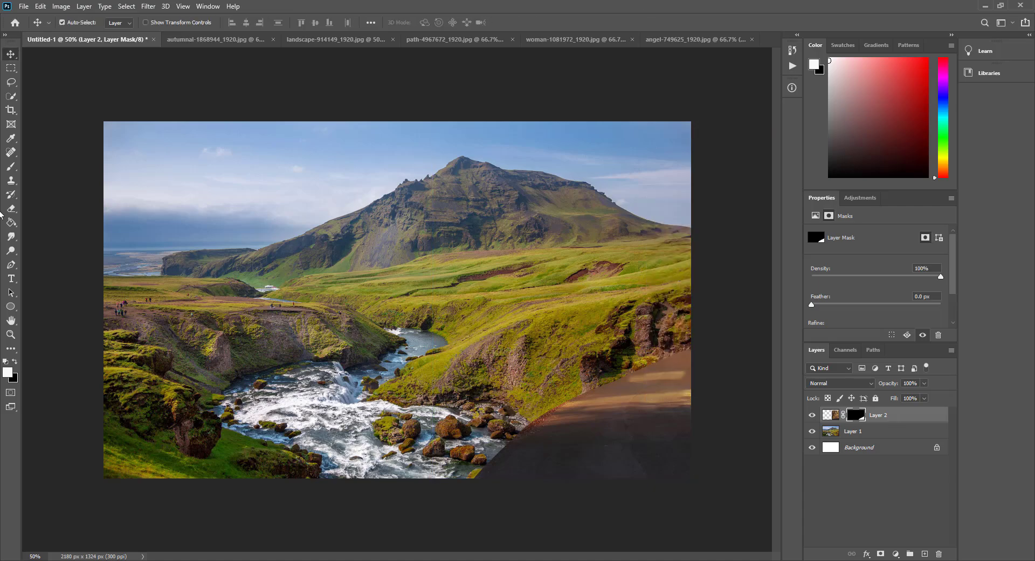
Close autumnal-1868944_1920.jpg without saving and return to the Untitled-1 composite
left_click(10, 236)
left_click(56, 236)
left_click(273, 39)
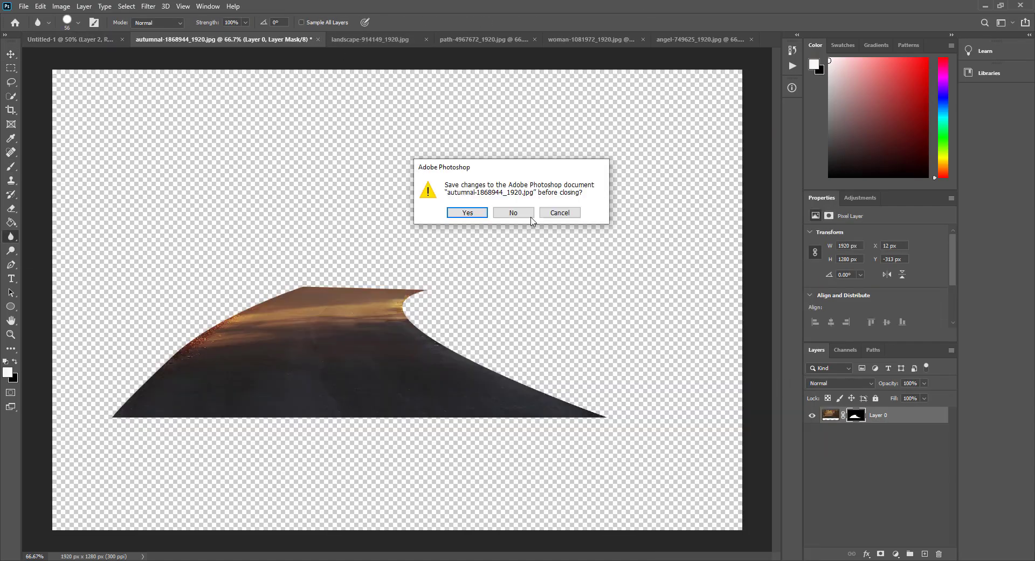
left_click(513, 211)
left_click(192, 42)
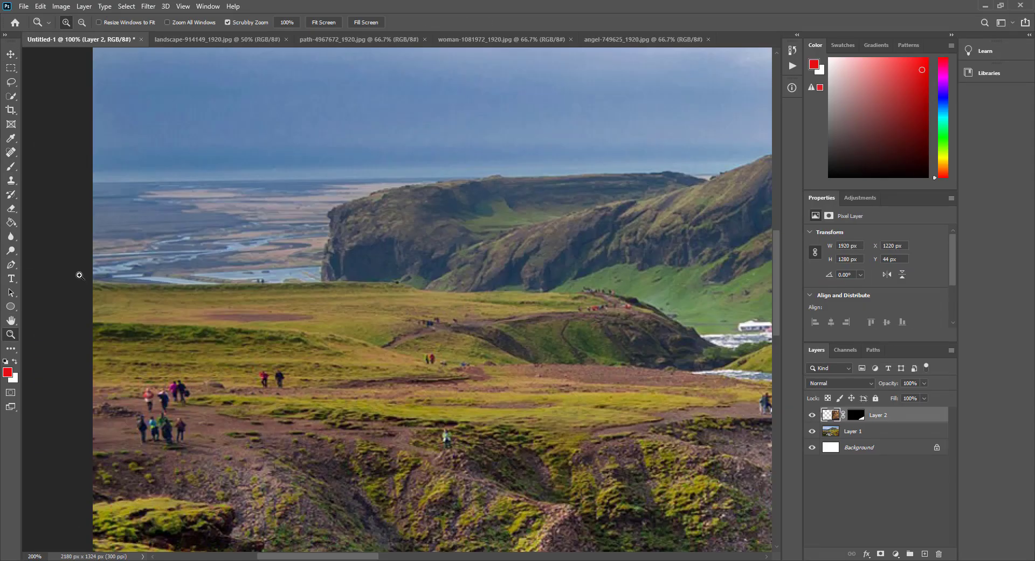
Trace the mountain's skyline with a pen path from the left foothills to just past the peak
key("ctrl+1")
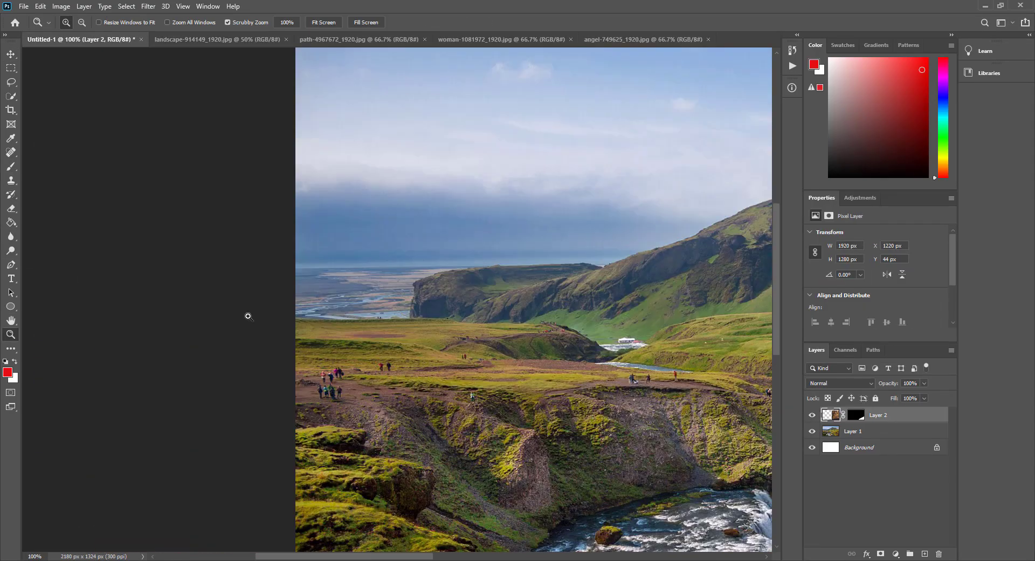
scroll(543, 305, "up", 1)
scroll(200, 287, "right", 5)
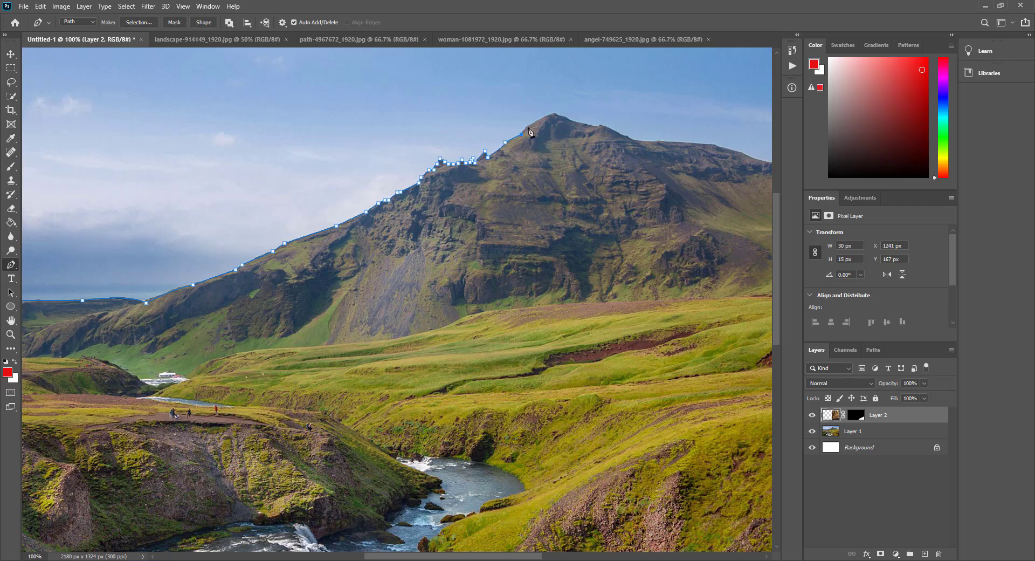
left_click(649, 140)
left_click_drag(433, 556, 478, 556)
left_click_drag(522, 146, 535, 150)
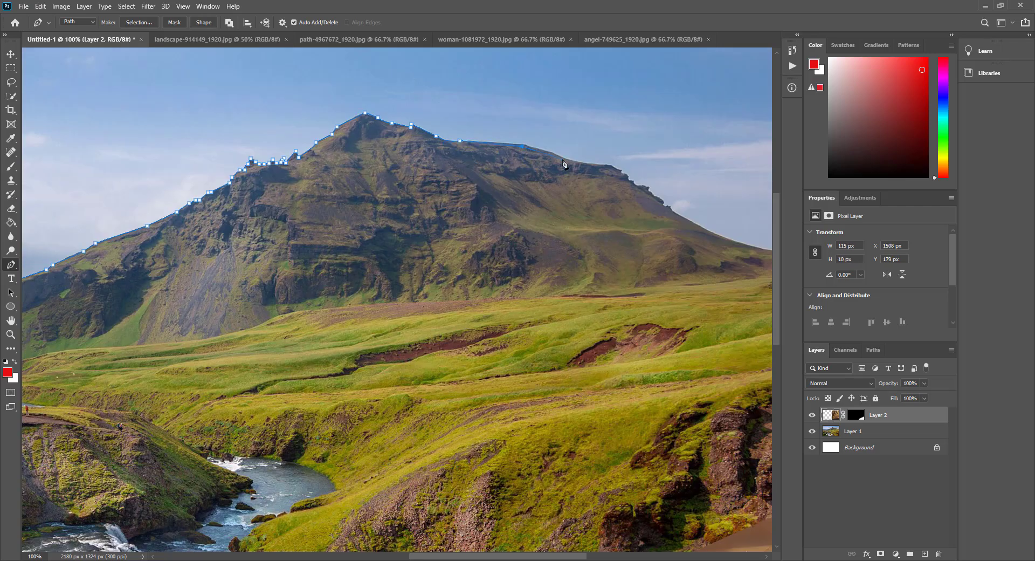
Continue the pen path down the mountain's right slope and out beyond the canvas edge
left_click_drag(512, 559, 558, 559)
scroll(462, 274, "up", 1)
left_click(425, 239)
left_click(428, 243)
left_click(433, 247)
left_click(437, 249)
left_click(442, 255)
left_click_drag(449, 260, 451, 263)
left_click_drag(624, 322, 642, 345)
left_click_drag(638, 324, 642, 351)
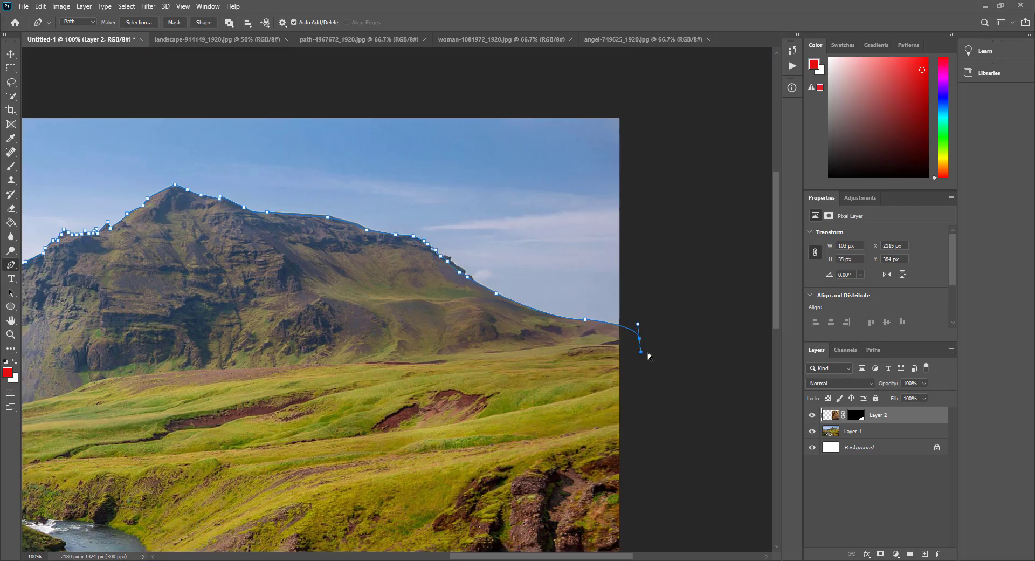
Close the path around the sky, convert it to a selection, and delete the sky from Layer 1
key("ctrl+minus")
key("ctrl+minus")
left_click(884, 431)
left_click(735, 115)
left_click(104, 248)
left_click(138, 23)
left_click(572, 161)
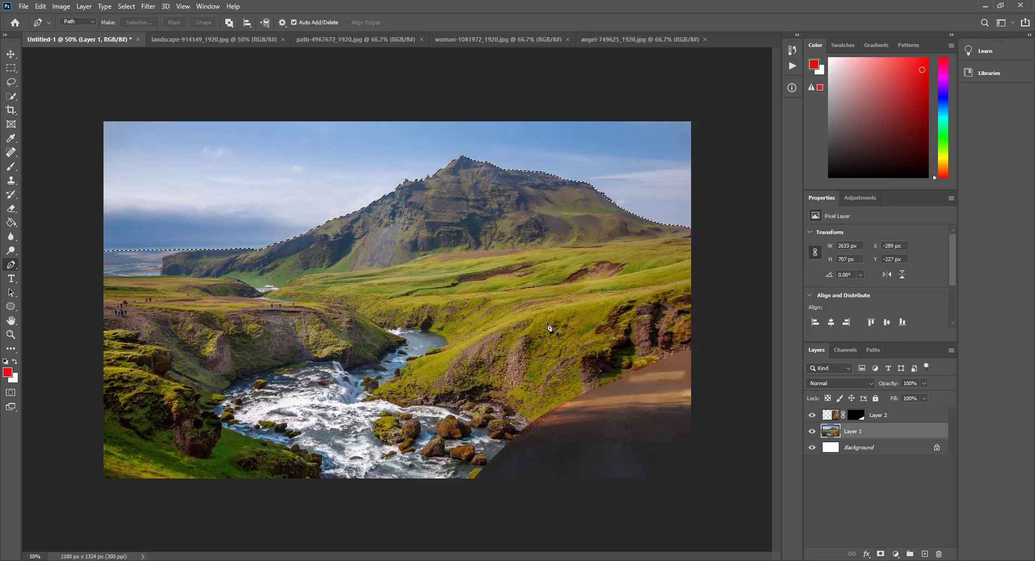
key("l")
key("Delete")
Remove the dark shoreline from the sunset image and place its sky in the composite below Layer 1
key("ctrl+Tab")
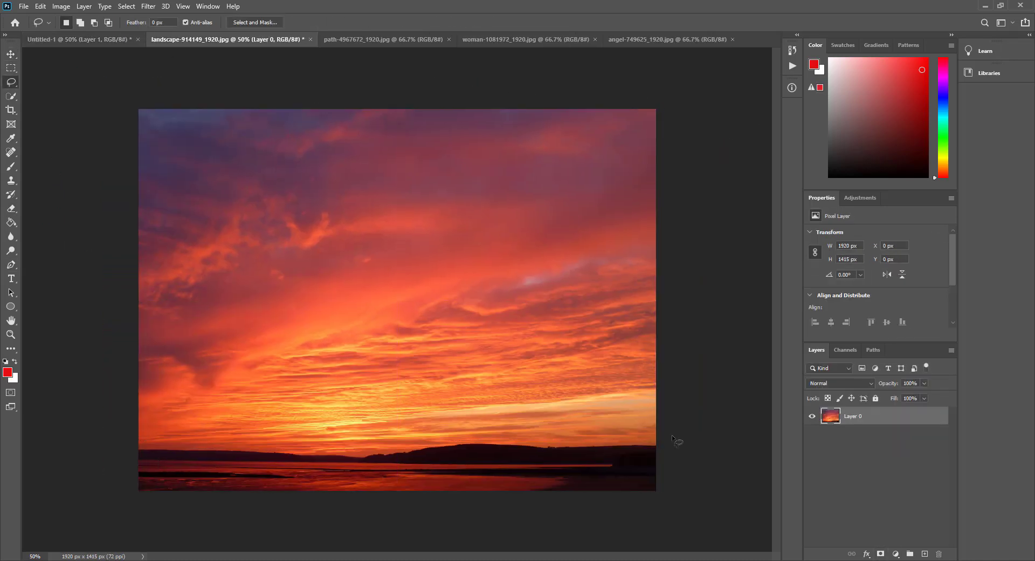
key("Delete")
key("ctrl+d")
key("v")
left_click_drag(430, 261, 460, 245)
left_click_drag(857, 432, 858, 452)
Scale the sunset sky to cover the whole sky area across the canvas
key("ctrl+t")
left_click_drag(300, 280, 230, 117)
left_click_drag(577, 127, 693, 130)
left_click(534, 23)
Outline the sea and plain beside the distant cliff with a pen path and remove that area from Layer 1
left_click(11, 334)
left_click(121, 262)
left_click(121, 262)
left_click(108, 259)
left_click(11, 264)
left_click(465, 207)
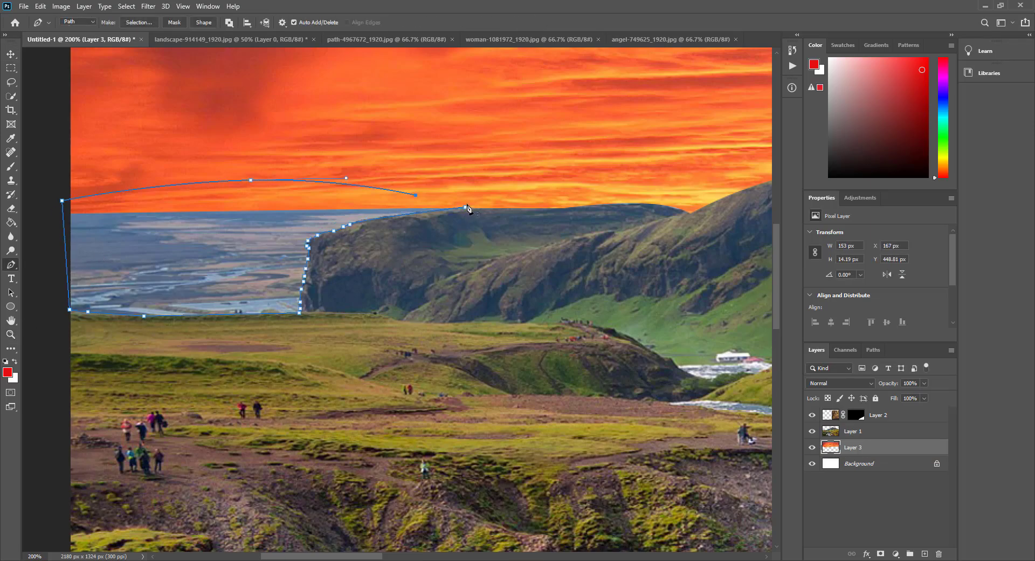
left_click(466, 207)
right_click(383, 195)
left_click(411, 233)
left_click(853, 431)
left_click(11, 209)
Lasso the leftover fringe at the distant cliff's left edge, erase it from Layer 1, and deselect
left_click(11, 82)
left_click_drag(315, 232, 310, 250)
right_click(318, 235)
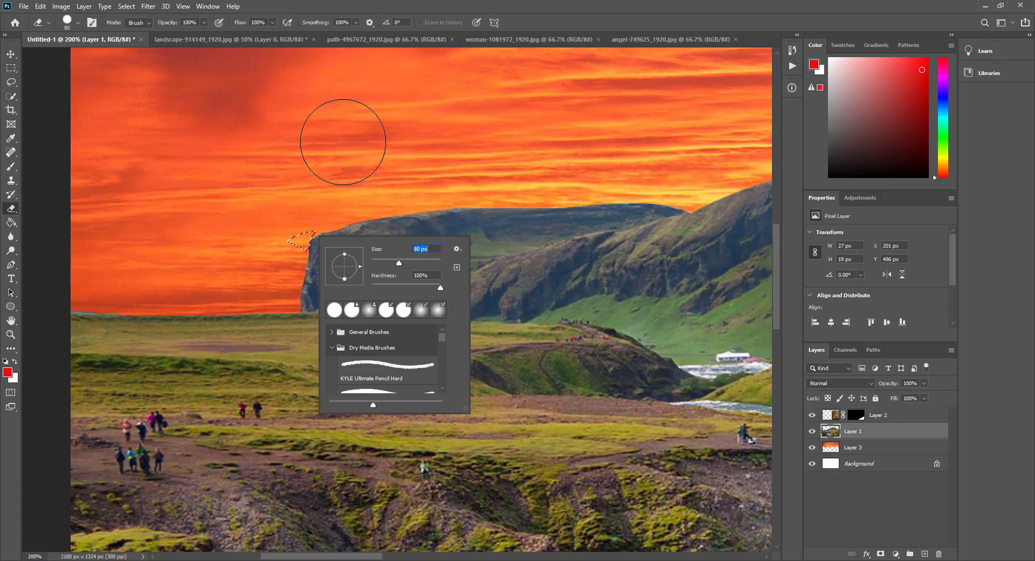
left_click(343, 142)
key("ctrl+d")
Lasso the pale fringe around the small rocky spikes on the mountain ridge and erase it from Layer 1
left_click(11, 82)
key("ctrl+minus")
left_click(11, 334)
left_click(433, 235)
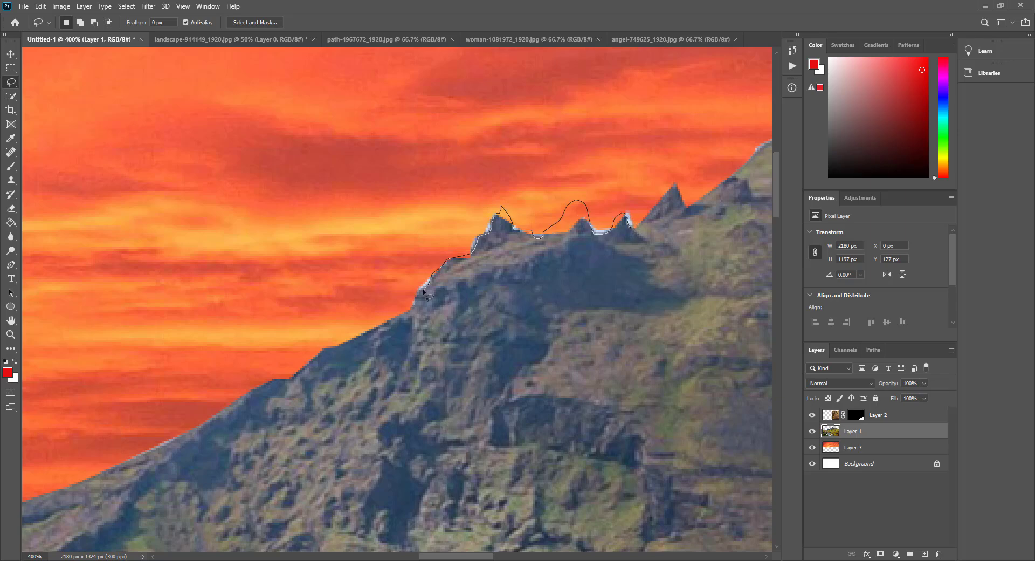
left_click(11, 209)
key("ctrl+d")
Erase the remaining pale fringe along the slopes on both sides of the peak using pen and lasso selections
left_click(10, 82)
left_click(11, 334)
left_click(623, 280)
left_click(11, 265)
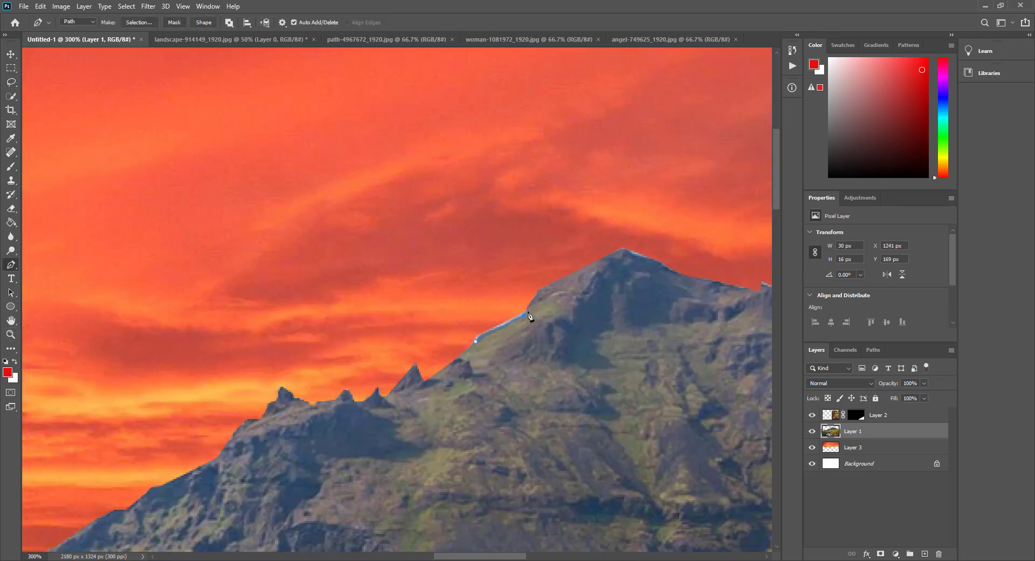
right_click(475, 322)
left_click(11, 208)
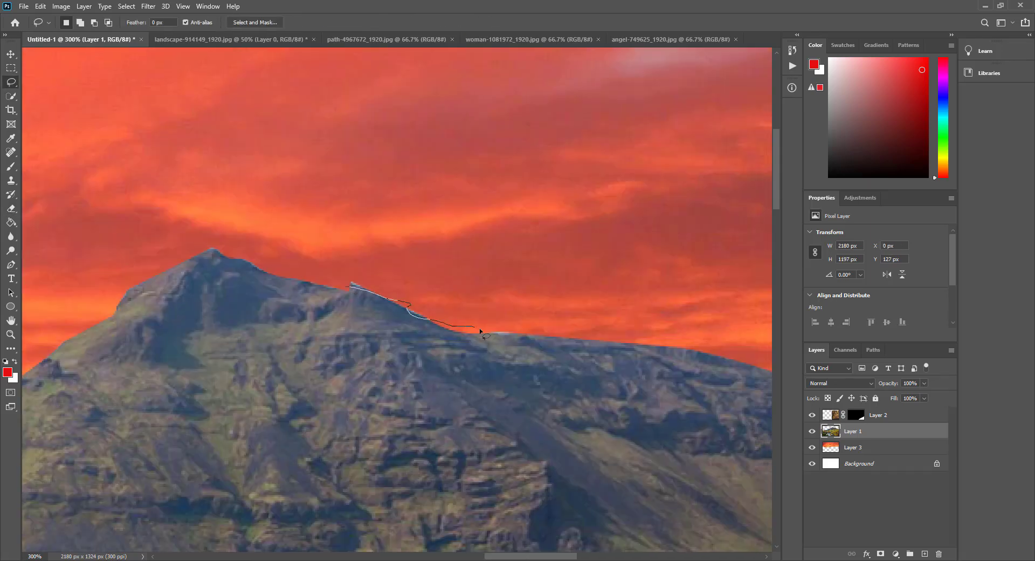
key("p")
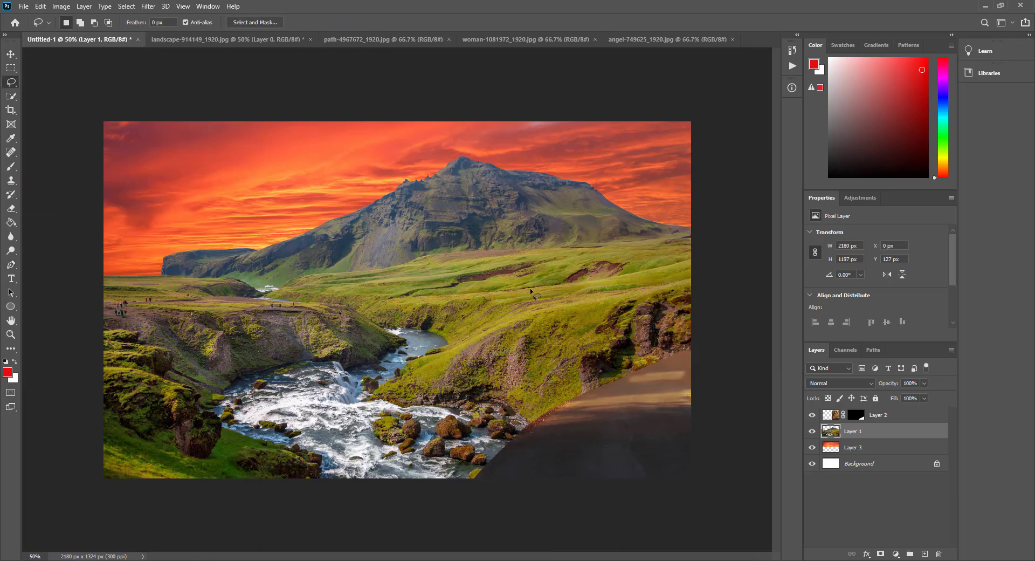
Apply an automatic image correction to Layer 1 and close the sunset image without saving
left_click(61, 7)
left_click(87, 69)
left_click(185, 39)
left_click(311, 40)
left_click(513, 216)
Select the foreground rock ledge and the rocky hillside behind it in path-4967672_1920.jpg with the Quick Selection tool
left_click(232, 39)
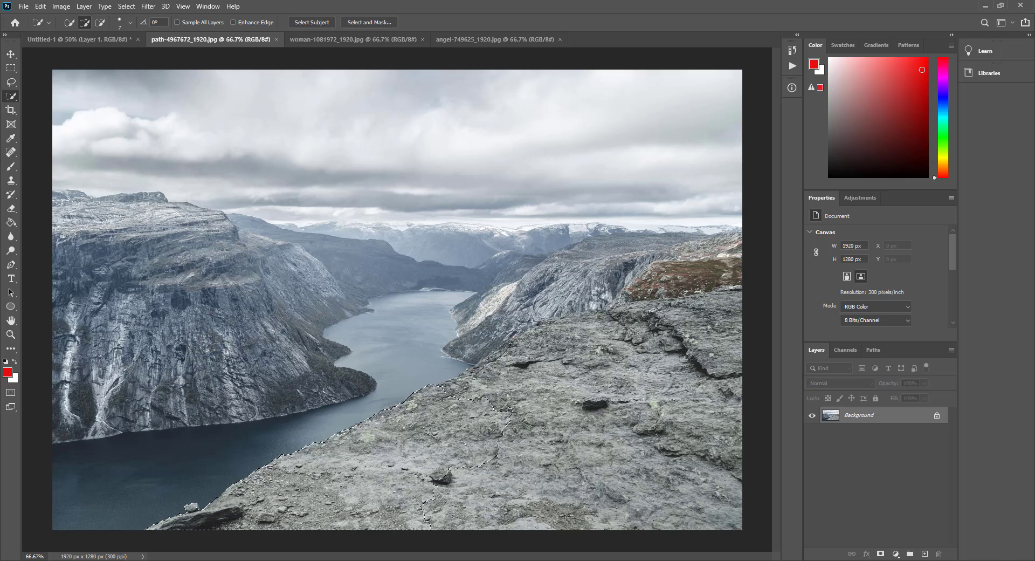
left_click_drag(473, 305, 586, 248)
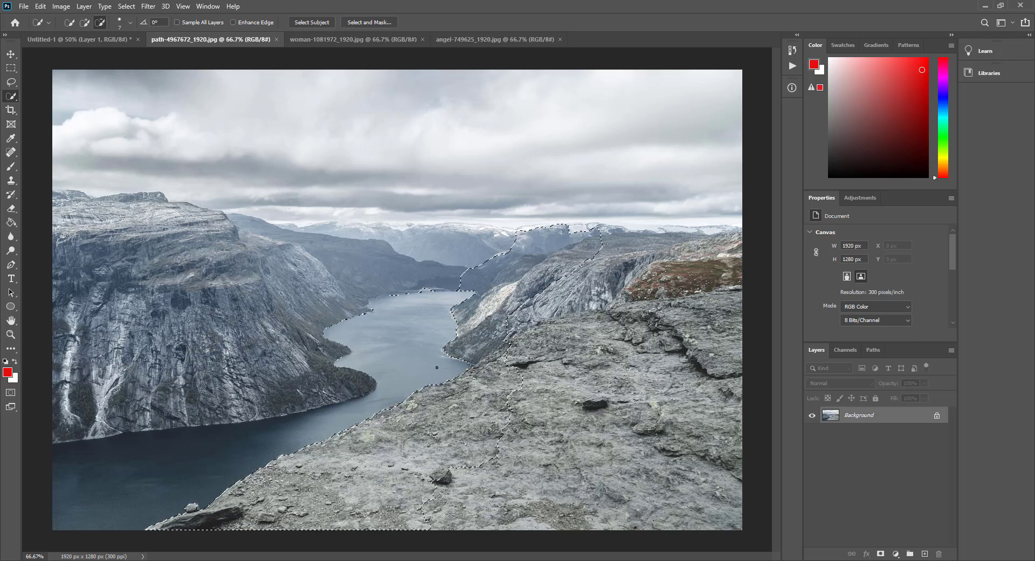
left_click_drag(473, 278, 539, 224)
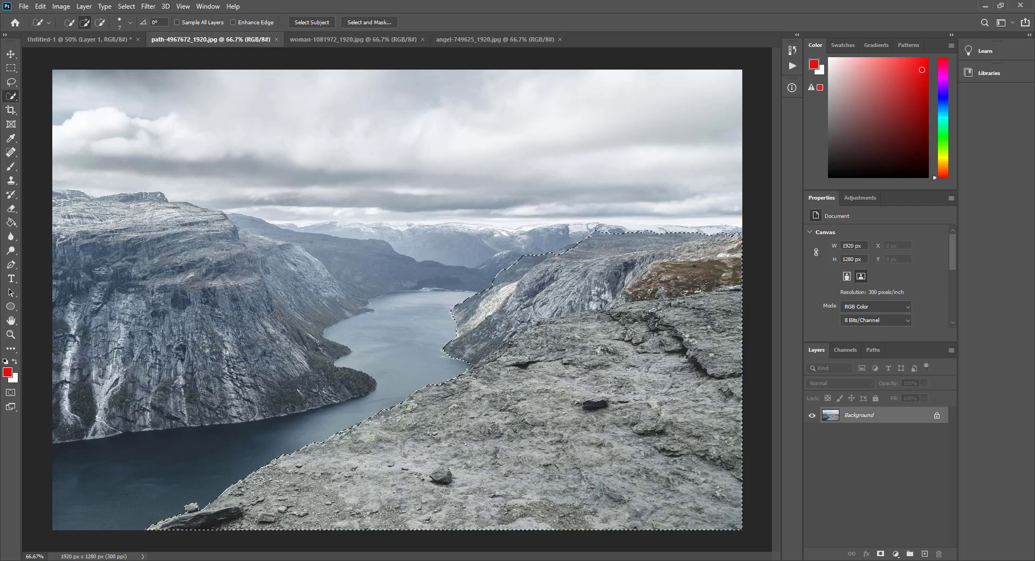
left_click_drag(605, 230, 643, 235)
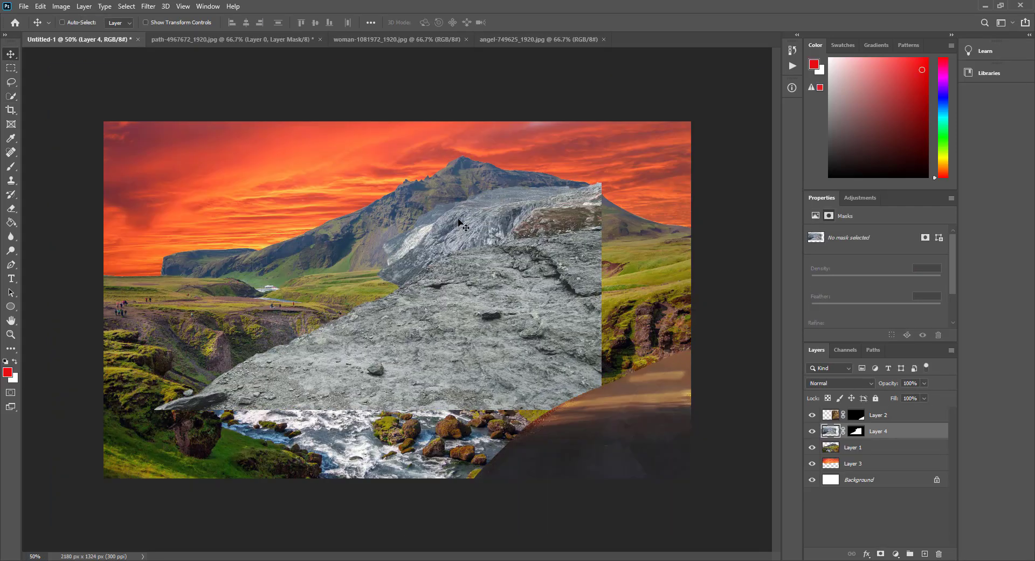
Flip the masked rock layer horizontally and position it over the composite's lower-left foreground
key("ctrl+t")
right_click(475, 231)
left_click(505, 411)
left_click_drag(262, 331, 282, 400)
left_click_drag(622, 132, 649, 206)
key("Return")
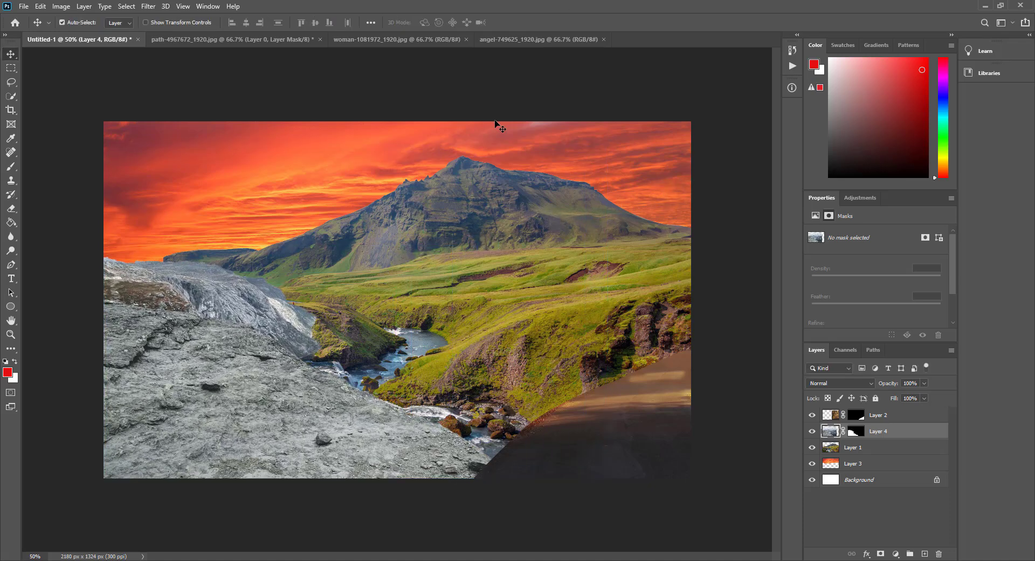
Trim the far right edge of the rock layer's hillside using a pen-path outline
key("p")
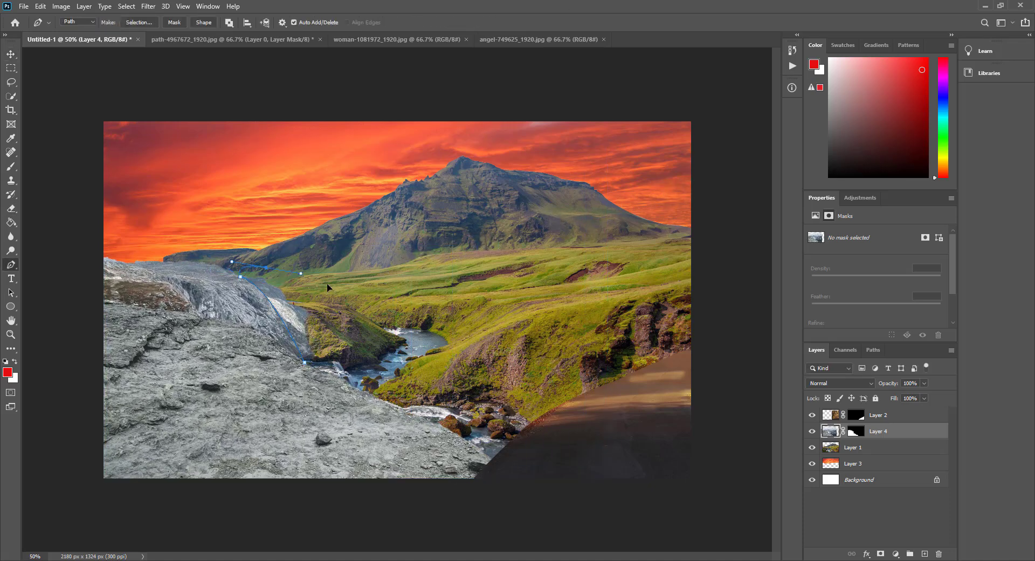
key("l")
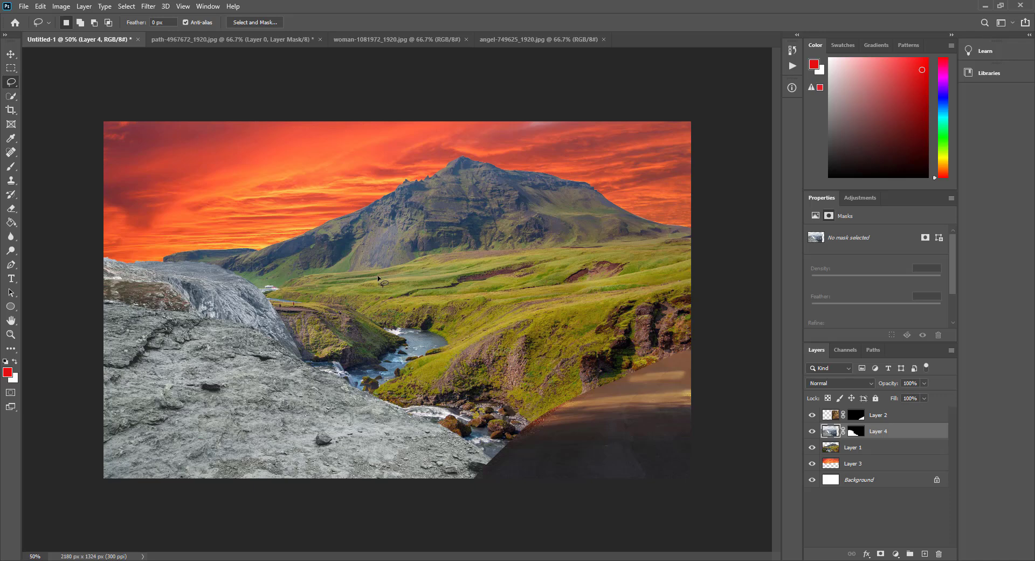
Close path-4967672_1920.jpg
left_click(206, 41)
left_click(320, 40)
Unlock the angel image's layer, remove its background, and try to refine the resulting layer mask
left_click(354, 40)
left_click(939, 415)
scroll(815, 303, "down", 5)
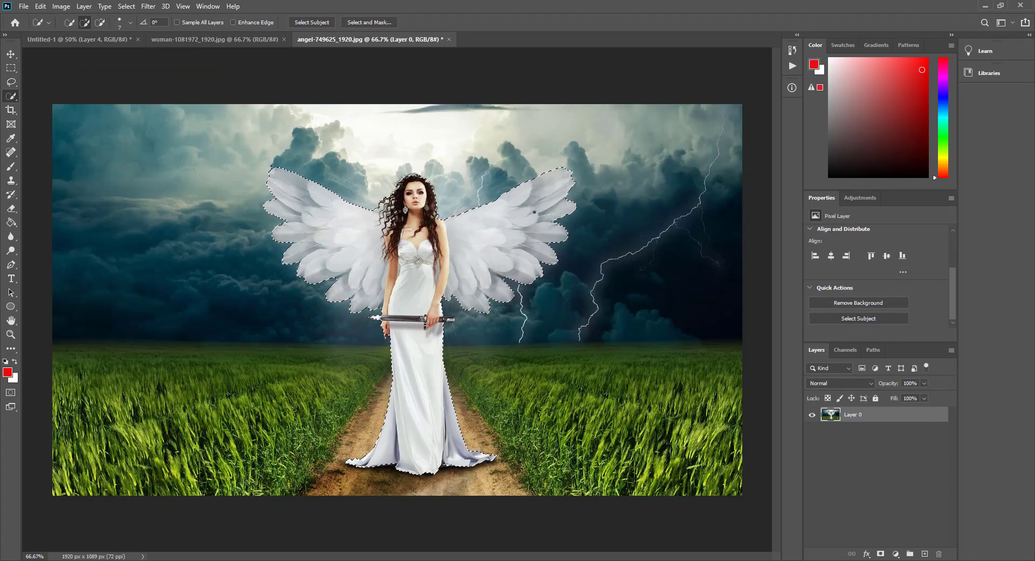
left_click(859, 303)
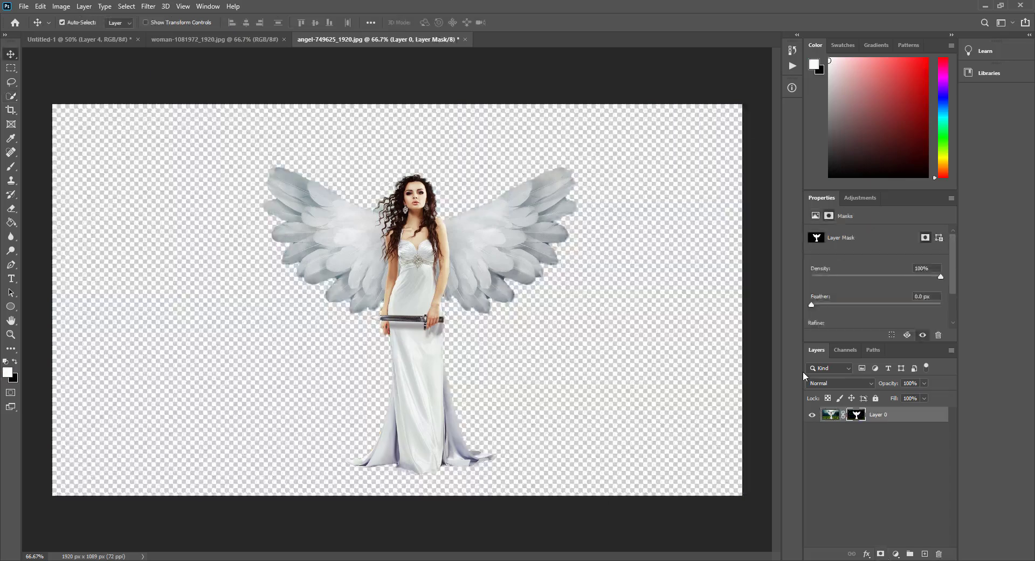
right_click(858, 414)
left_click(884, 491)
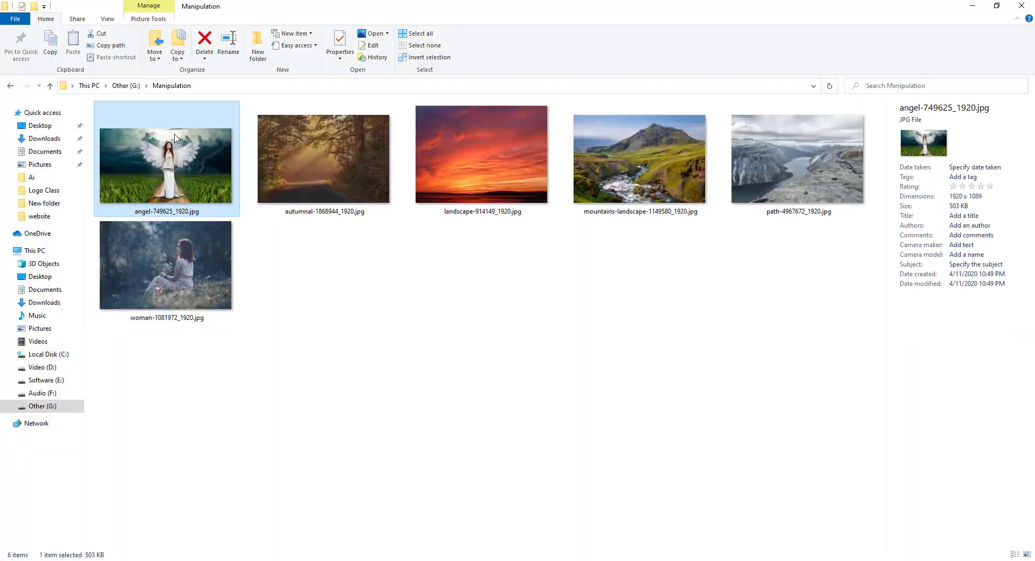
Reopen the angel and woman images from the Manipulation folder, unlock the angel layer, and run Select Subject on it
left_click(166, 259, "ctrl")
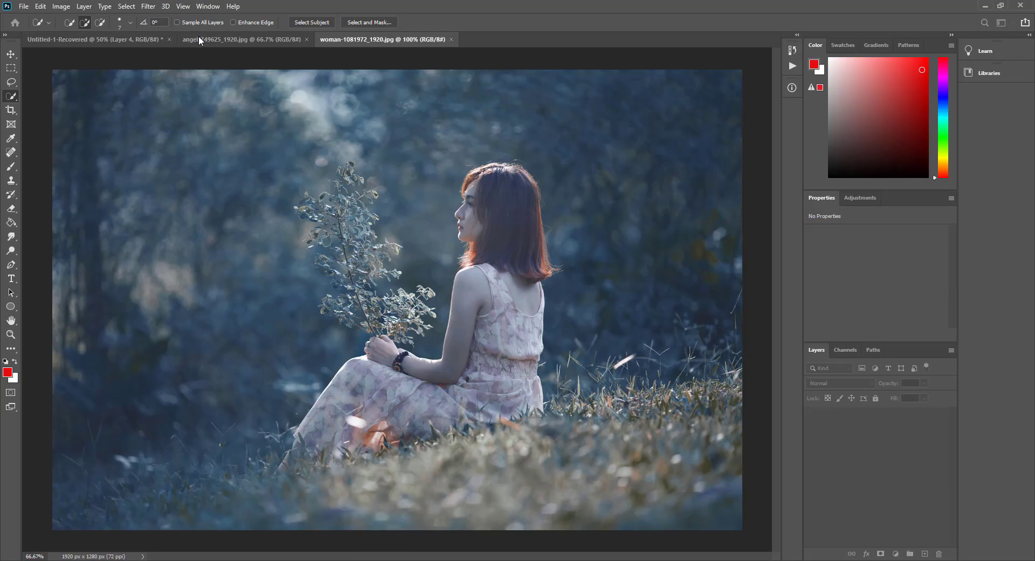
left_click(199, 41)
left_click(941, 415)
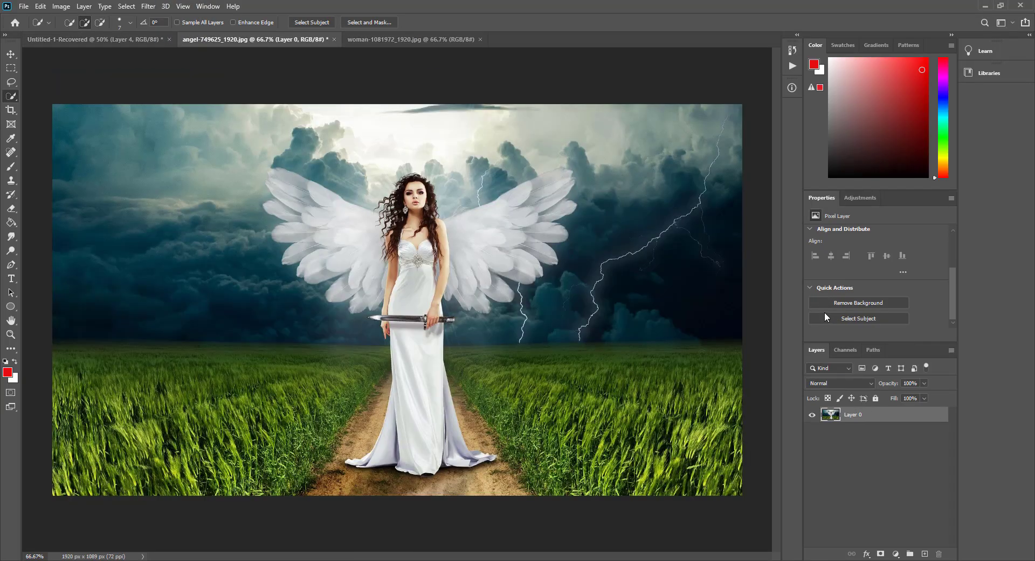
left_click(831, 318)
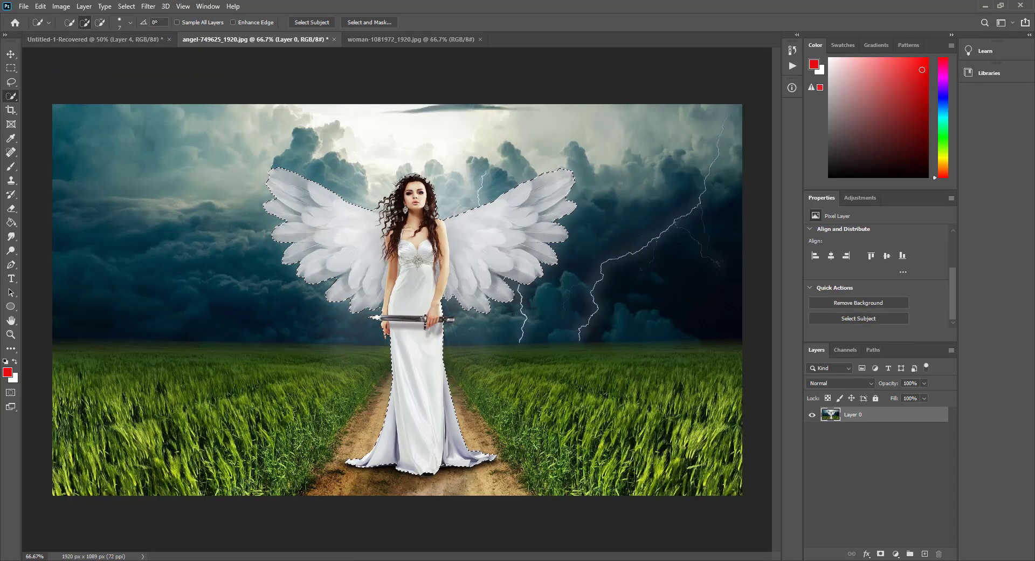
key("ctrl+alt+r")
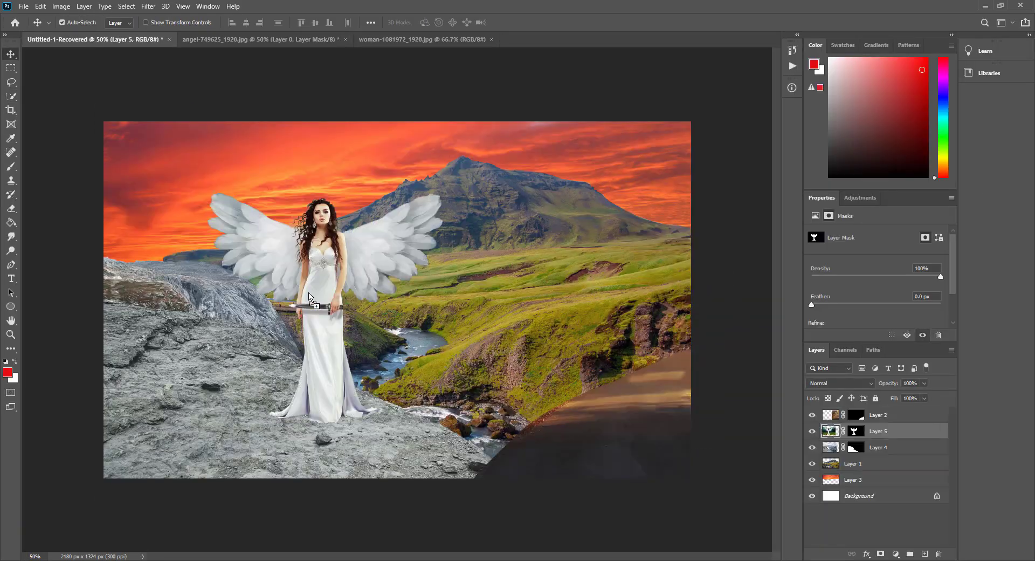
Move the angel toward the far end of the rock ledge and refine the mask edge around her curly hair
left_click_drag(309, 297, 221, 234)
key("ctrl+alt+r")
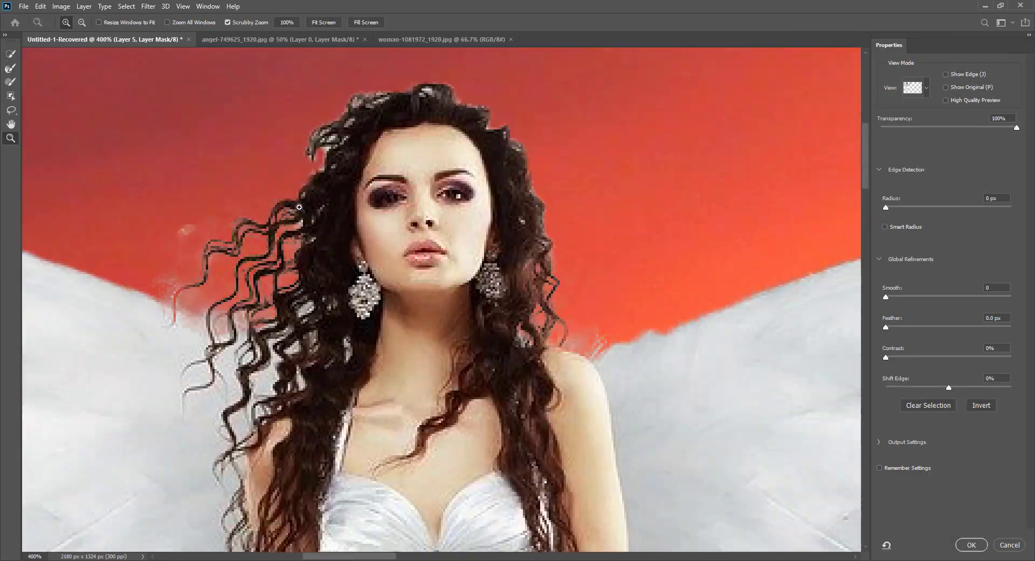
right_click(392, 269)
left_click_drag(397, 269, 389, 268)
left_click_drag(297, 248, 384, 141)
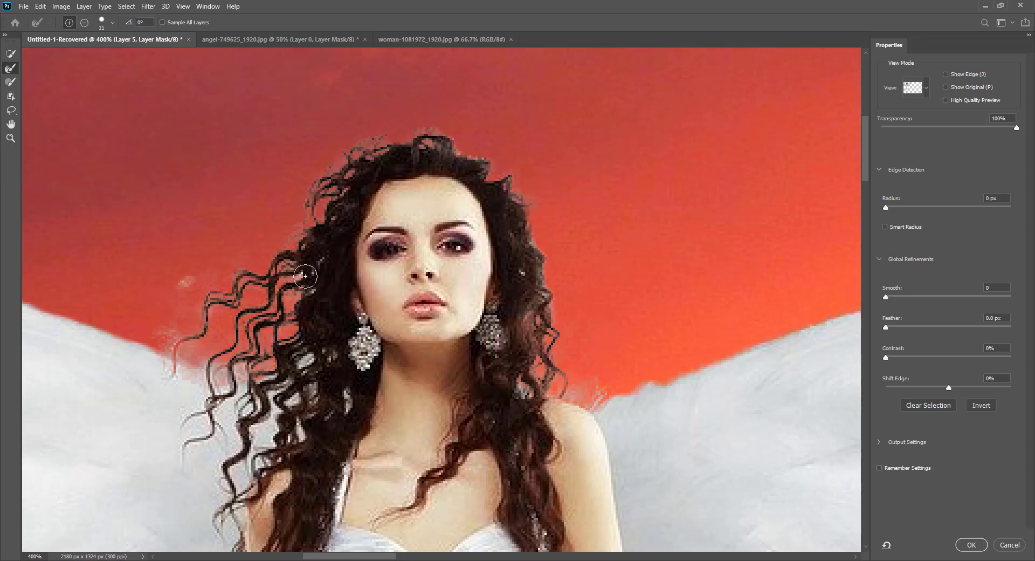
left_click_drag(305, 276, 312, 287)
scroll(487, 162, "down", 2)
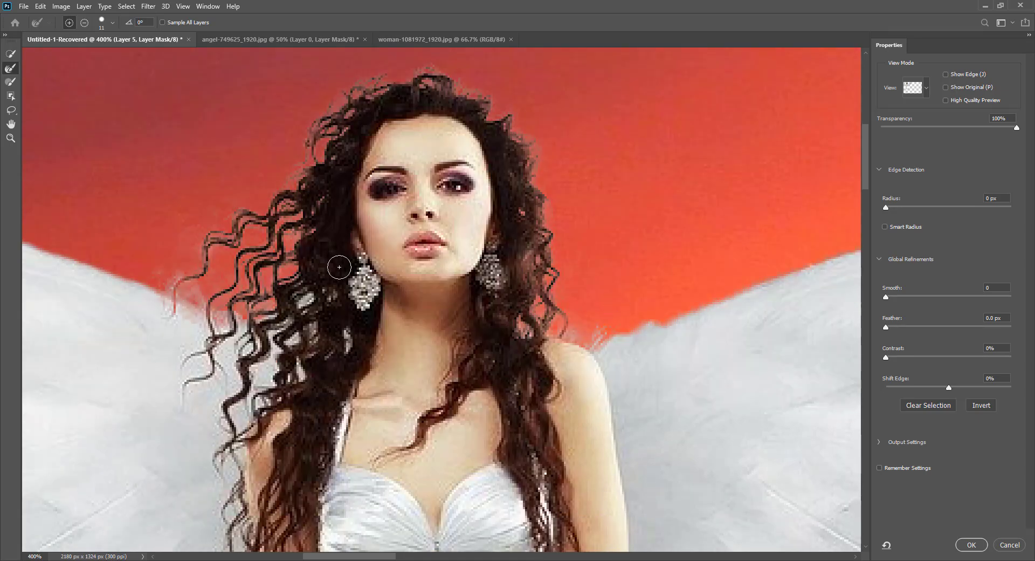
left_click(969, 550)
Erase stray background residue beside the angel's loose curls on her layer mask
right_click(261, 224)
left_click_drag(317, 253, 315, 253)
left_click(202, 292)
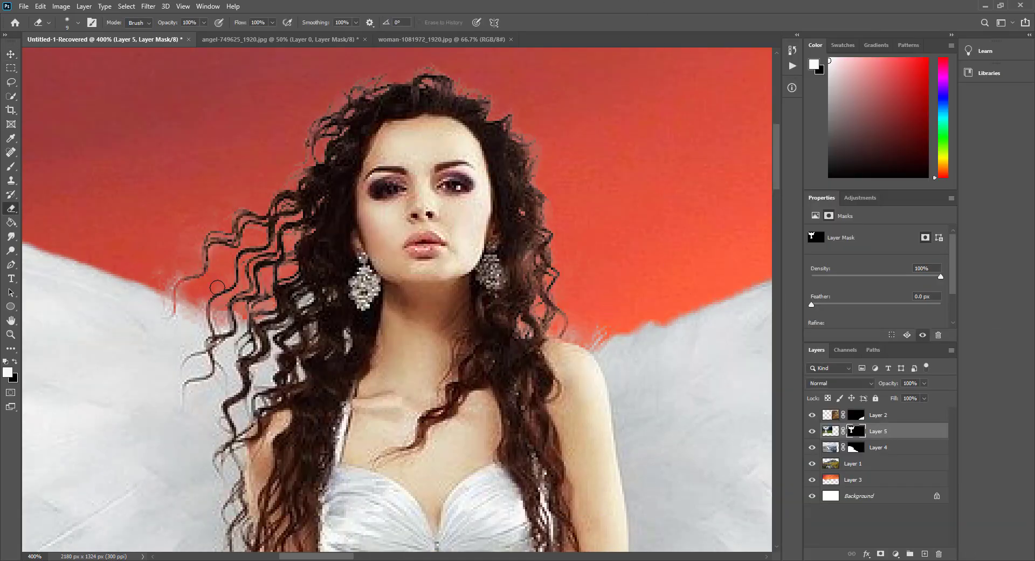
key("ctrl+0")
Try shifting the mountain layer toward magenta with a clipped Color Balance adjustment
left_click(853, 463)
left_click(896, 554)
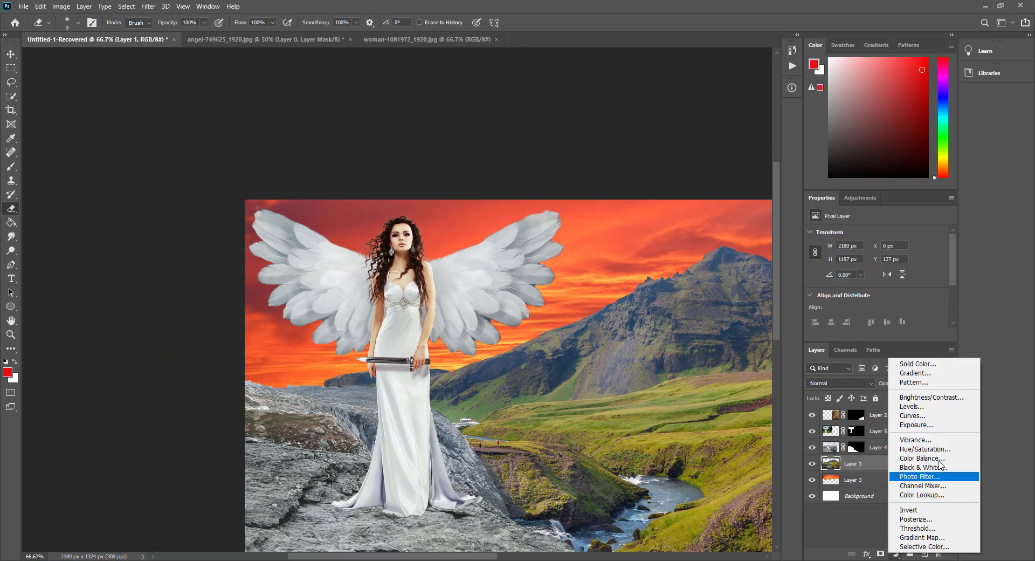
left_click(917, 461)
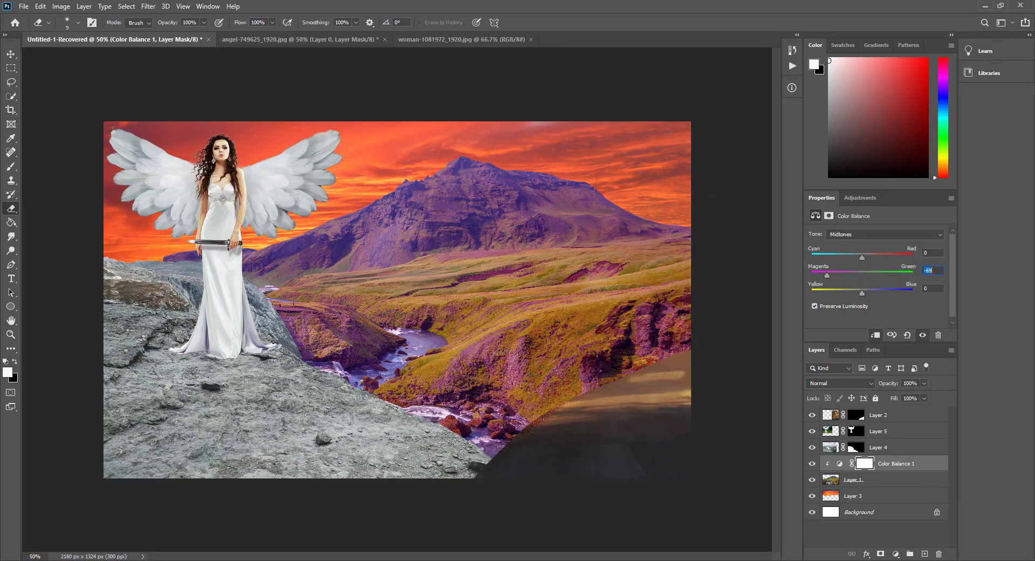
key("ctrl+z")
key("ctrl+z")
Darken the mountain layer with a clipped Curves adjustment and copy that adjustment above the sky and over the whole composite
left_click(896, 554)
left_click(915, 415)
left_click(876, 335)
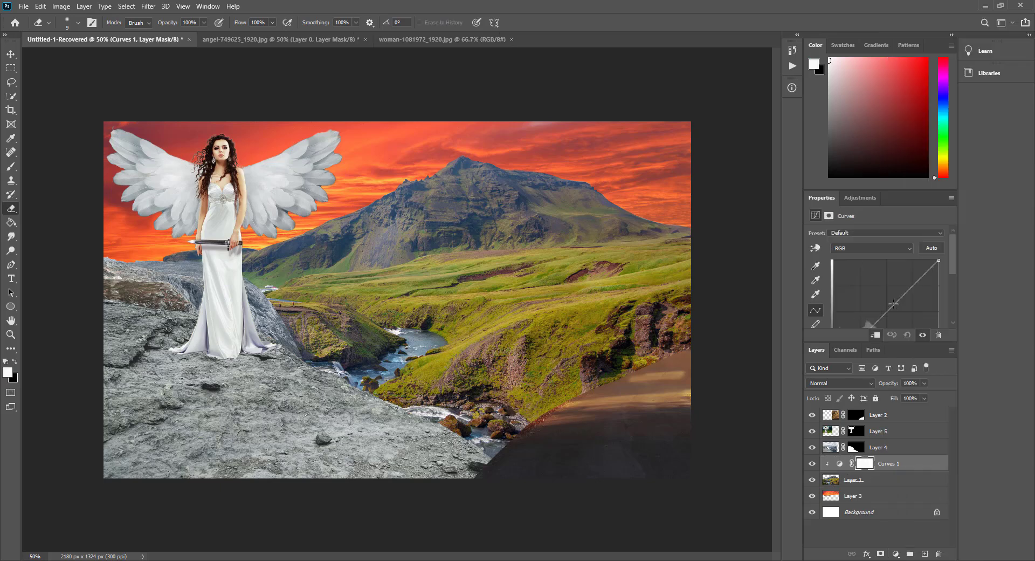
left_click_drag(895, 304, 905, 314)
scroll(905, 314, "down", 1)
left_click_drag(880, 497, 891, 453)
left_click(813, 464)
left_click(813, 464)
Close the angel image and unlock the woman image's layer
left_click(296, 36)
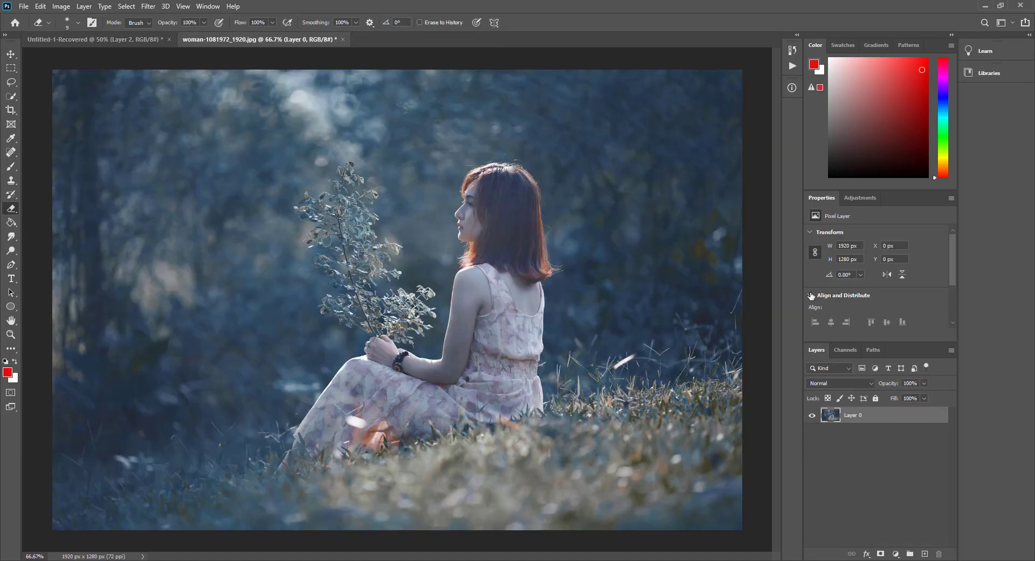
left_click(131, 34)
left_click(281, 40)
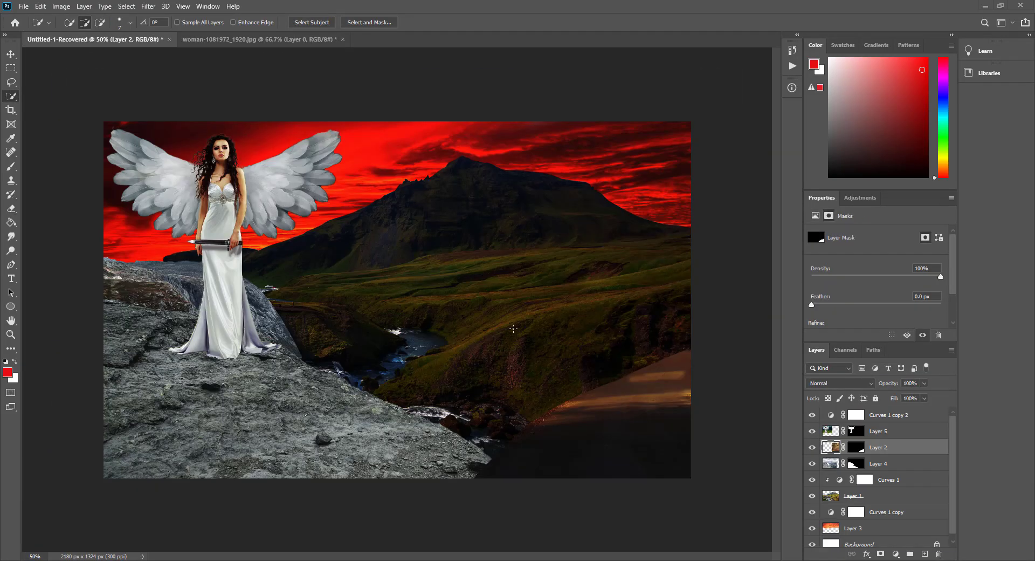
left_click(11, 54)
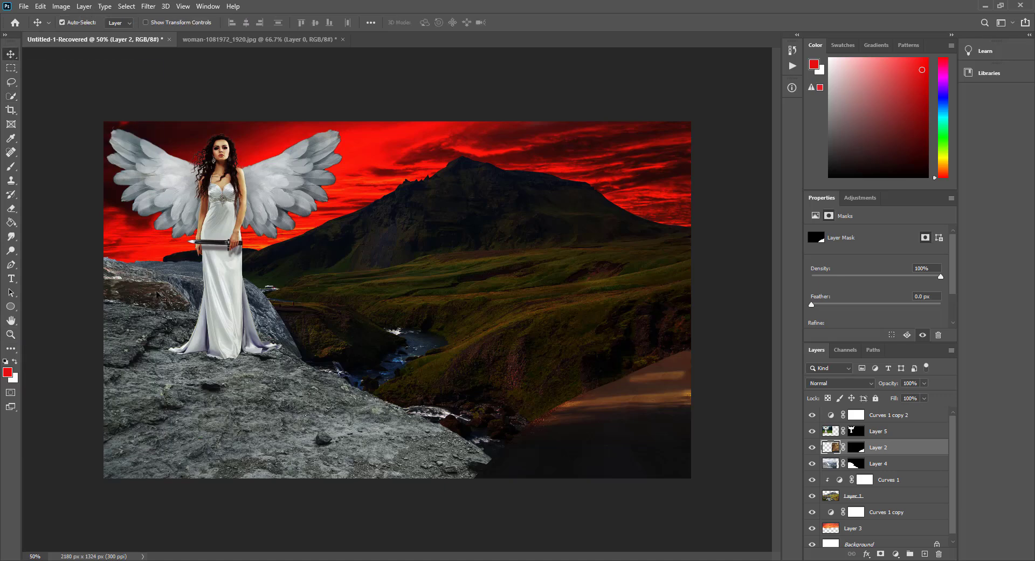
Set the foreground color to black and try brushing a shadow directly onto the rock layer
left_click(11, 167)
left_click(873, 464)
right_click(314, 383)
left_click(7, 372)
left_click_drag(765, 433, 693, 509)
left_click(939, 367)
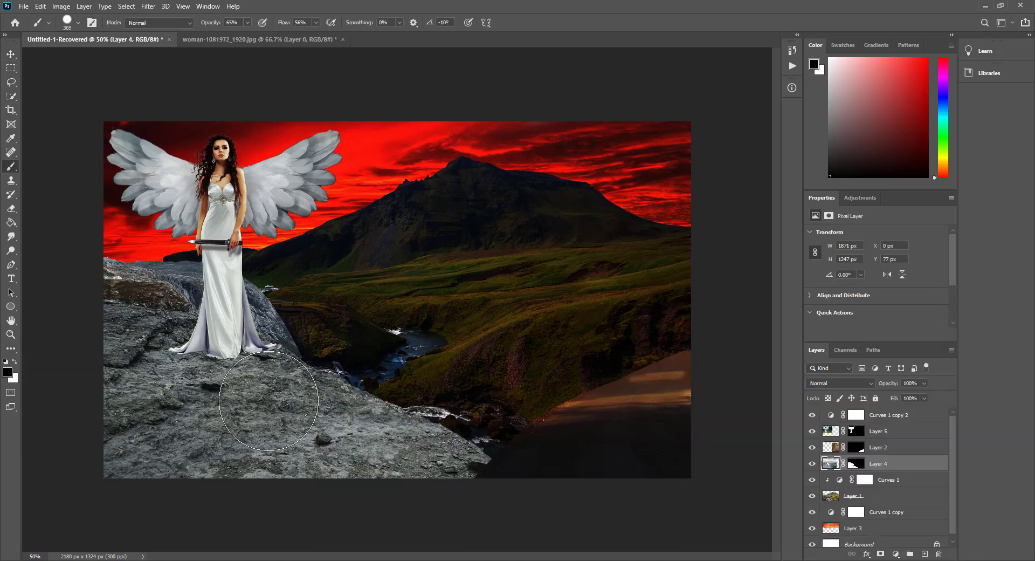
left_click_drag(269, 402, 346, 416)
key("ctrl+z")
Add a new layer, set the brush flow to 100%, and try black shadow dabs on the rock
left_click(925, 554)
mouse_move(248, 22)
left_mouse_down()
mouse_move(217, 36)
mouse_move(279, 37)
left_mouse_up()
left_click(285, 412)
key("ctrl+z")
left_click(287, 413)
key("v")
key("Delete")
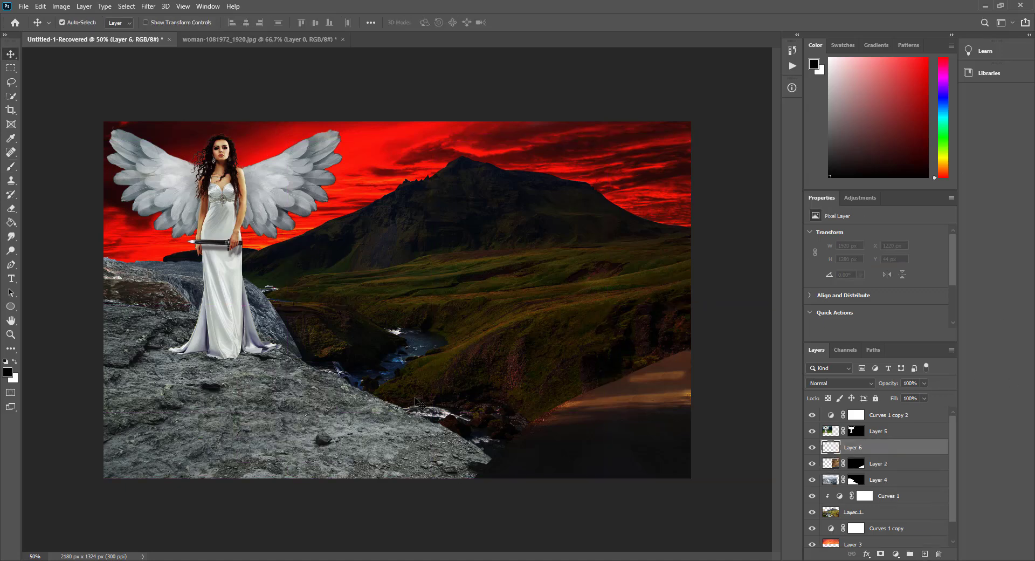
Try placing a black shadow dab near the angel's hem with reduced layer opacity
key("b")
right_click(276, 368)
left_click(231, 417)
key("v")
left_click_drag(231, 413, 278, 386)
left_click_drag(925, 383, 908, 395)
key("ctrl+z")
key("ctrl+z")
key("ctrl+z")
Paint a soft black dab and transform it to about 196% width and 15% height as a shadow beneath the angel's gown
key("b")
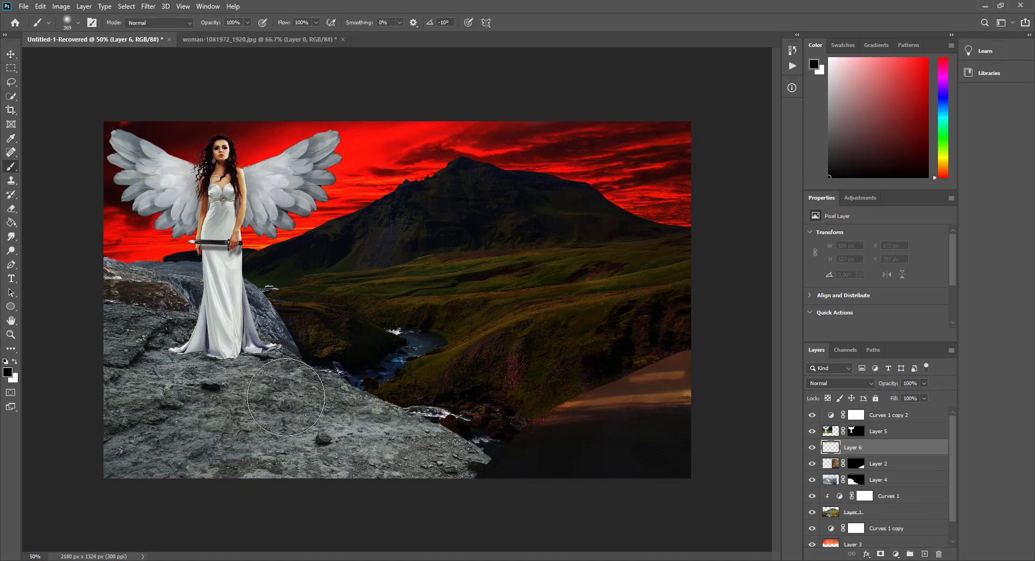
left_click(224, 401)
key("ctrl+z")
left_click(261, 404)
key("ctrl+z")
left_click(261, 409)
key("ctrl+t")
left_click_drag(336, 478, 482, 361)
left_click_drag(380, 355, 263, 360)
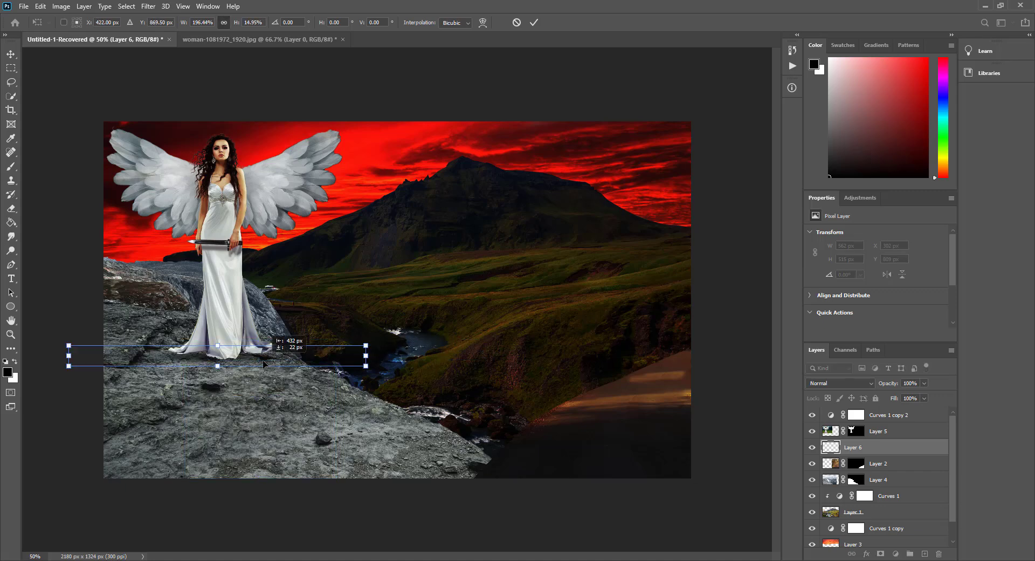
key("Return")
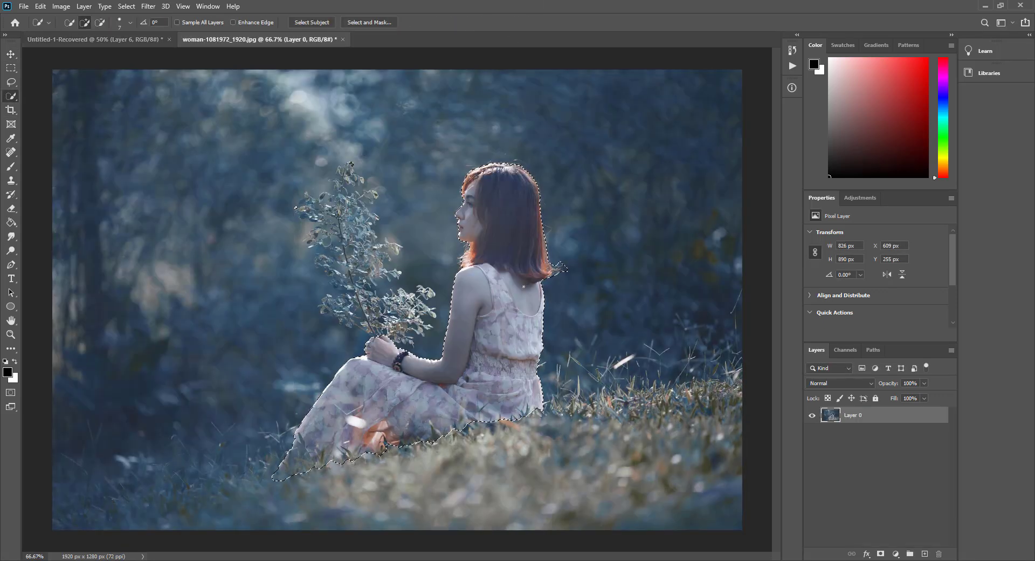
Hide the woman image's background with a layer mask made from the selection around her
left_click(881, 554)
left_click(10, 209)
left_click(351, 164)
left_click(296, 208)
Draw a large black shape and place it behind the woman as a backing for checking her edges
right_click(11, 306)
left_click(48, 307)
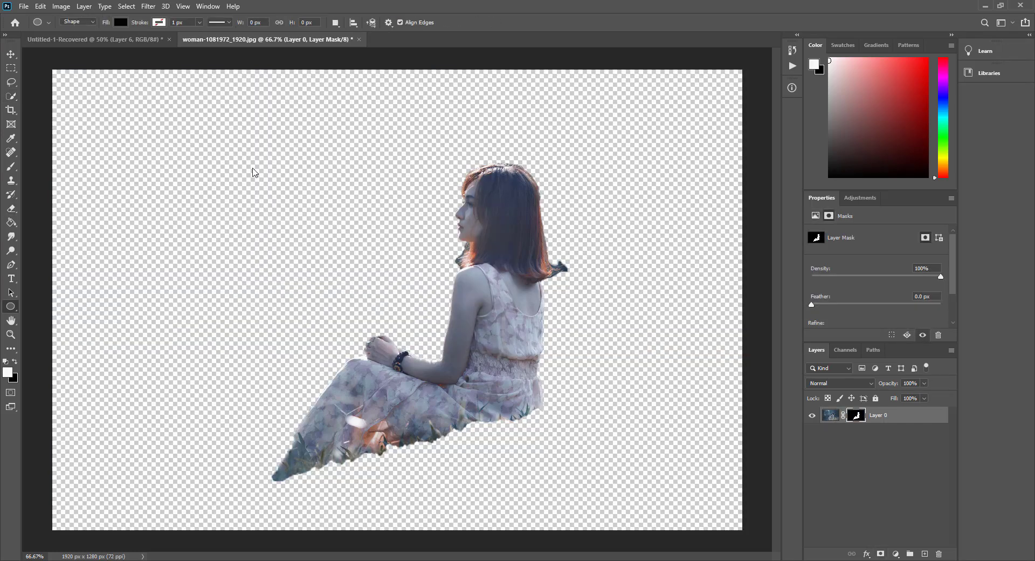
left_click_drag(205, 140, 627, 512)
left_click(12, 54)
left_click_drag(858, 415, 858, 438)
Refine the woman's layer mask along her hair, from the crown down to the flyaway strands at the neck and back
key("z")
left_click(591, 205)
left_click(592, 205)
double_click(857, 416)
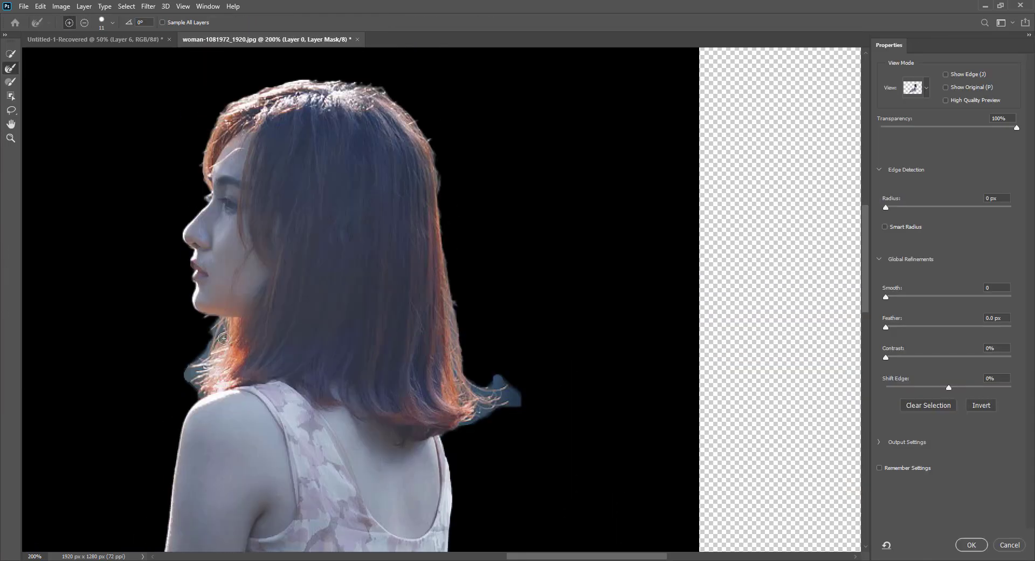
left_click_drag(477, 383, 459, 297)
scroll(129, 317, "up", 1)
left_click_drag(216, 331, 196, 384)
scroll(647, 217, "up", 3)
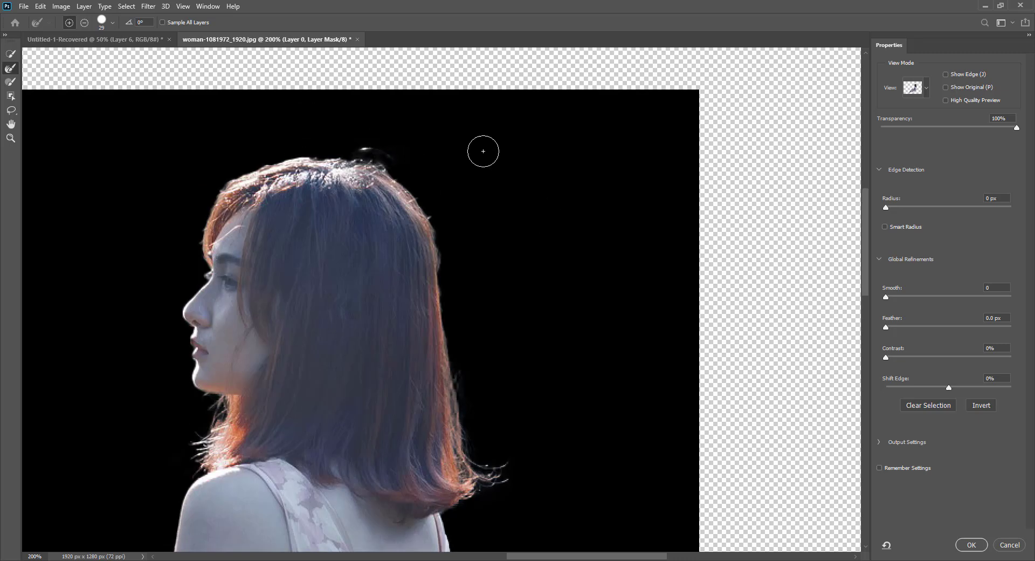
left_click_drag(305, 159, 240, 178)
scroll(388, 258, "down", 7)
key("ctrl+minus")
left_click(972, 544)
Delete the black backing shape and bring the cut-out woman into the composite, seated in the lower-right corner of the scene
left_click(863, 432)
key("Delete")
left_click(11, 54)
left_click_drag(350, 273, 621, 410)
left_click_drag(621, 410, 639, 396)
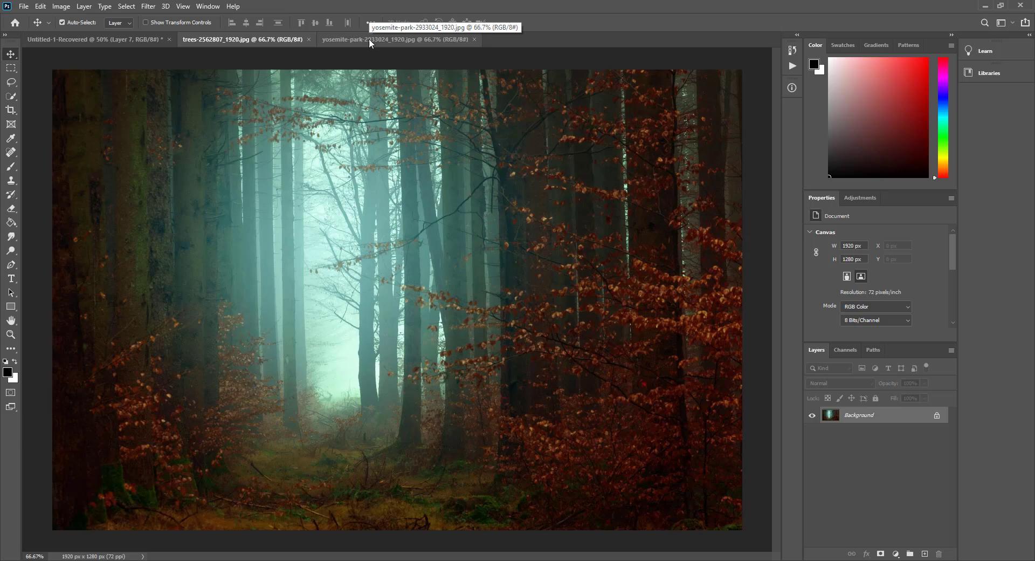
Outline the dark fir trees in the yosemite-park image with a pen path and turn it into a selection
left_click(369, 39)
key("p")
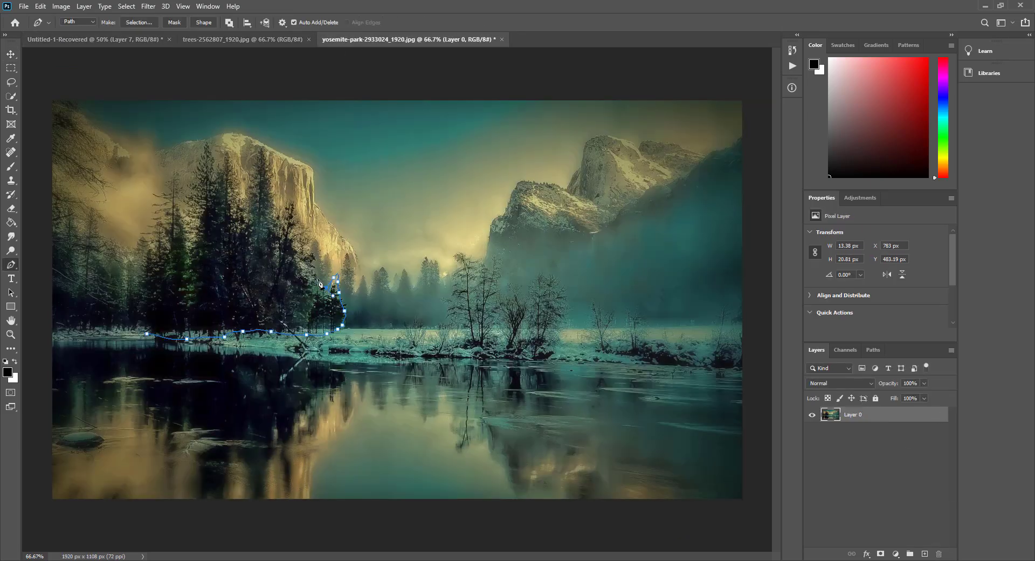
right_click(207, 278)
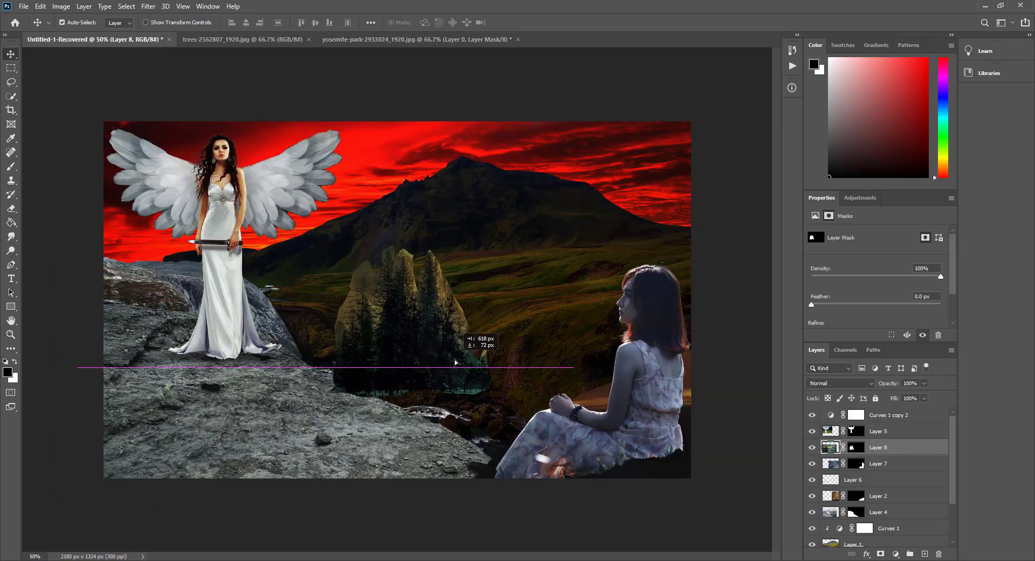
Enlarge the masked fir trees and position them over the river between the rock and the woman
left_click_drag(267, 194, 52, 70)
left_click_drag(391, 302, 517, 334)
left_click_drag(154, 96, 162, 81)
left_click_drag(517, 320, 526, 335)
key("Return")
Move the fir tree layer below the rock layer and clip it to the mountain layer
left_click_drag(902, 449, 890, 491)
right_click(866, 497)
left_click(895, 476)
Refine the fir trees' mask edge around the treetops, sides and base
left_click(376, 231)
left_click(376, 232)
left_click(10, 68)
right_click(397, 327)
mouse_move(331, 386)
left_mouse_down()
mouse_move(393, 208)
mouse_move(487, 296)
mouse_move(614, 291)
mouse_move(529, 150)
mouse_move(470, 317)
mouse_move(663, 108)
mouse_move(712, 198)
mouse_move(694, 306)
left_mouse_up()
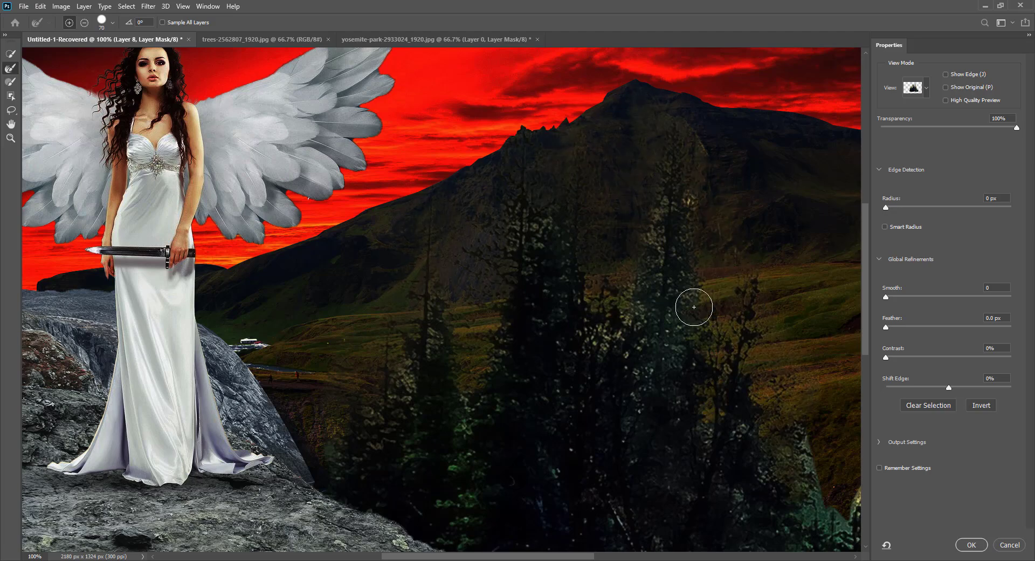
left_click_drag(838, 513, 528, 452)
left_click_drag(567, 457, 494, 370)
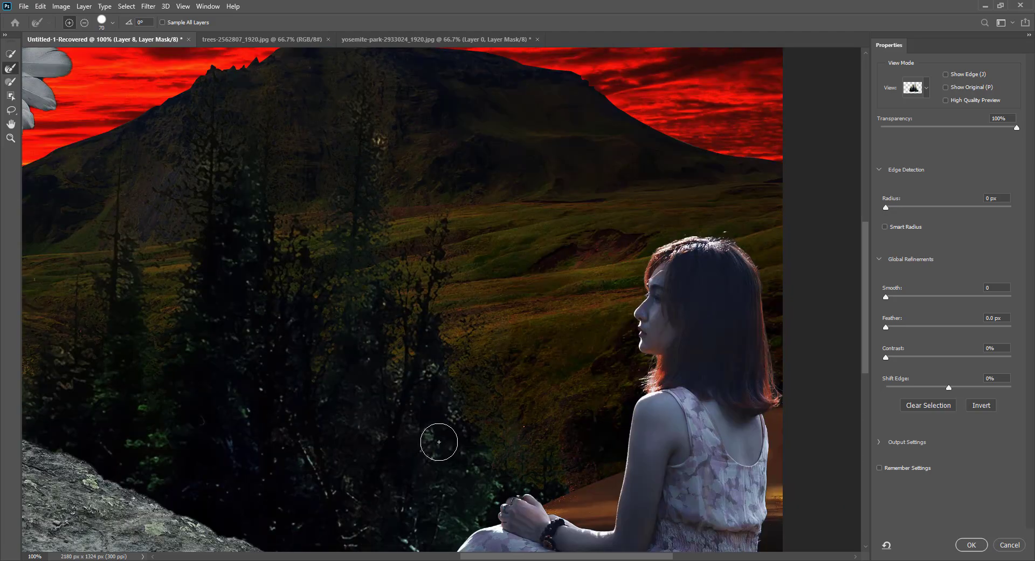
scroll(428, 502, "down", 1)
scroll(427, 502, "down", 2)
left_click(972, 545)
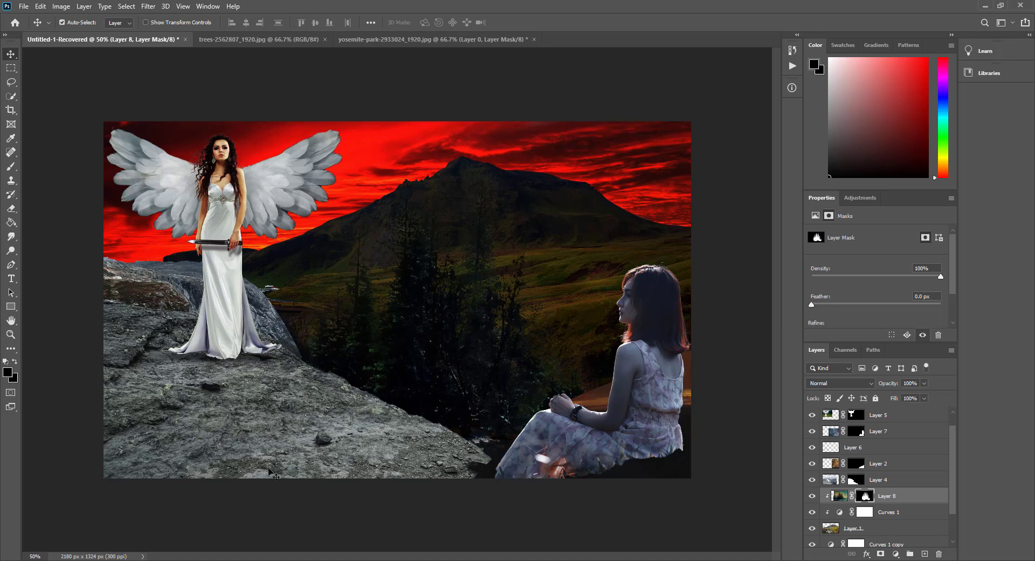
Select a single tree trunk in the trees image with a pen path and place it in the composite
left_click(303, 40)
key("p")
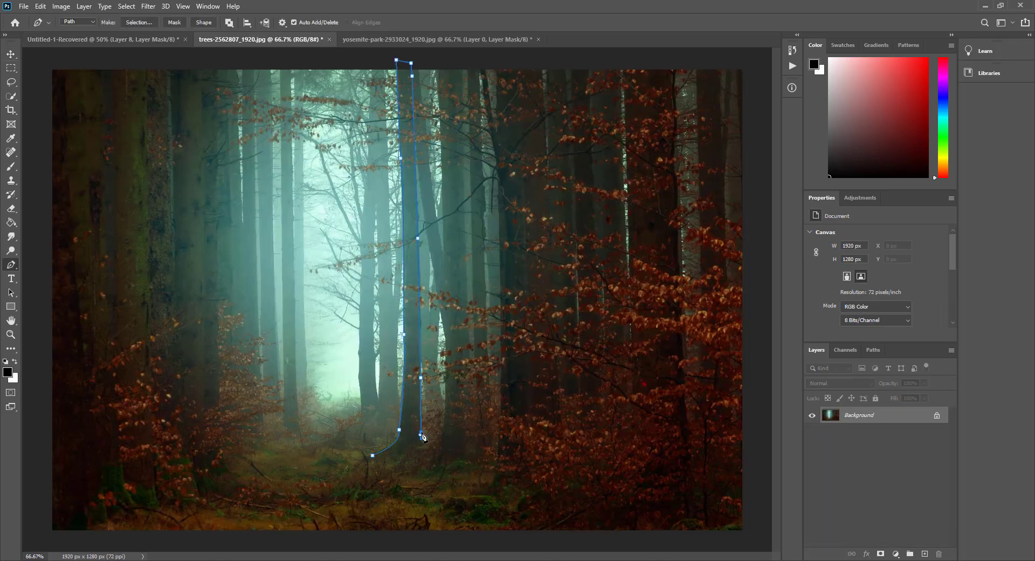
left_click(139, 22)
left_click(565, 142)
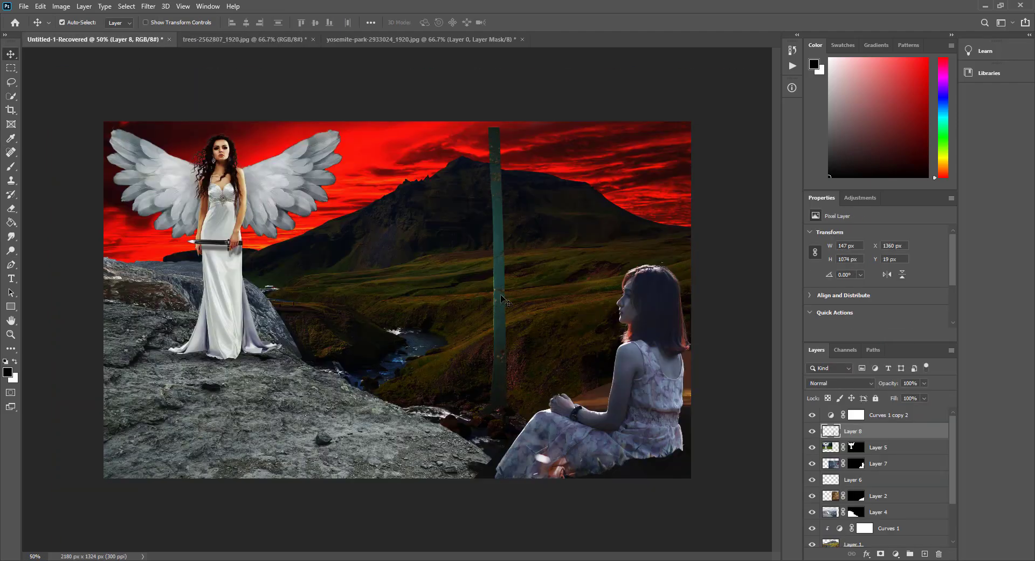
key("ctrl+t")
key("Return")
Cut out the dark autumn forest in the trees image with the Lasso tool and bring it into the composite
key("l")
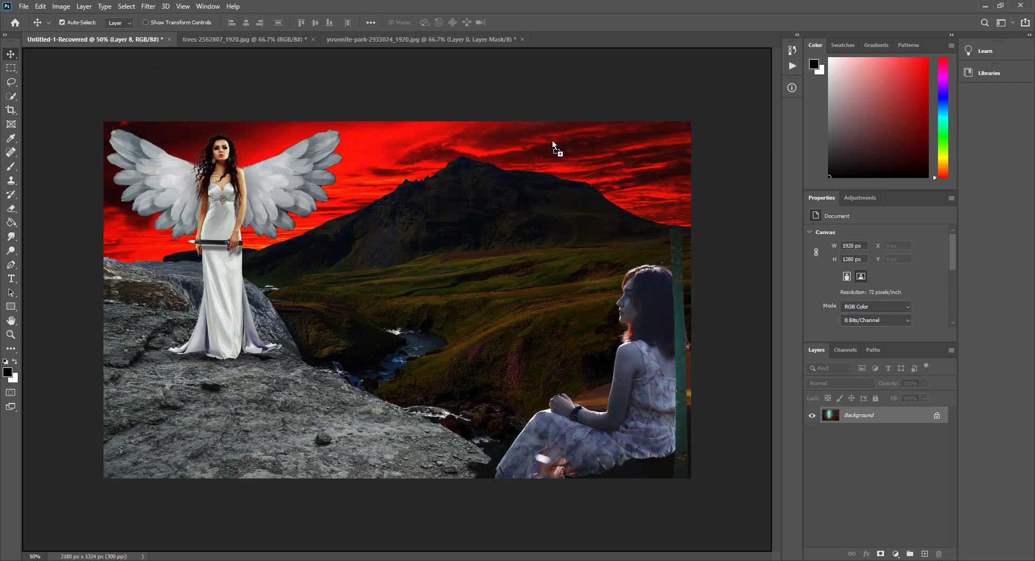
key("ctrl+v")
left_click_drag(555, 142, 599, 309)
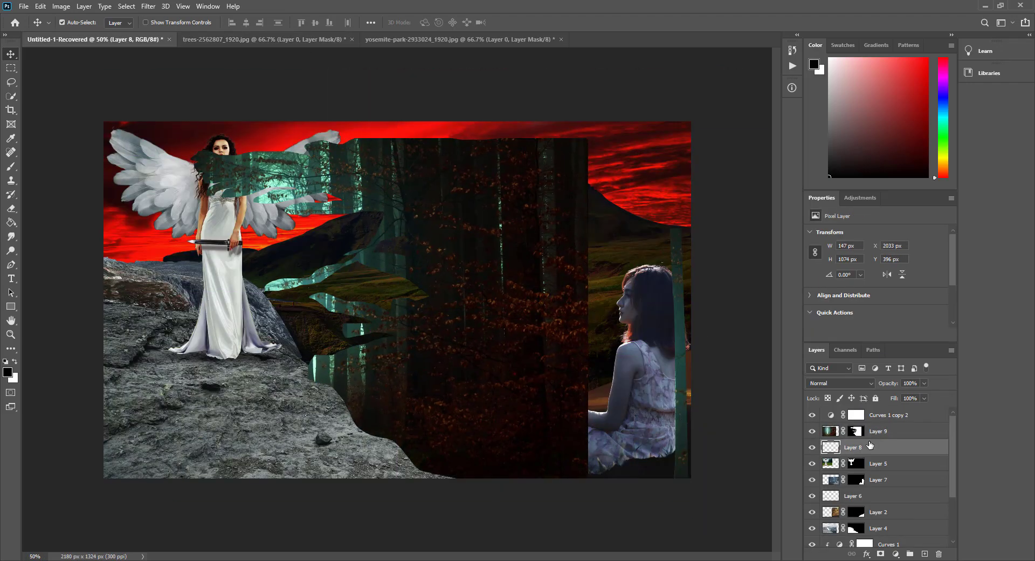
Delete the tree trunk layer and place the forest layer beneath the angel, shifted to the scene's right side
key("ctrl+bracketleft")
left_click_drag(555, 266, 555, 262)
key("ctrl+bracketright")
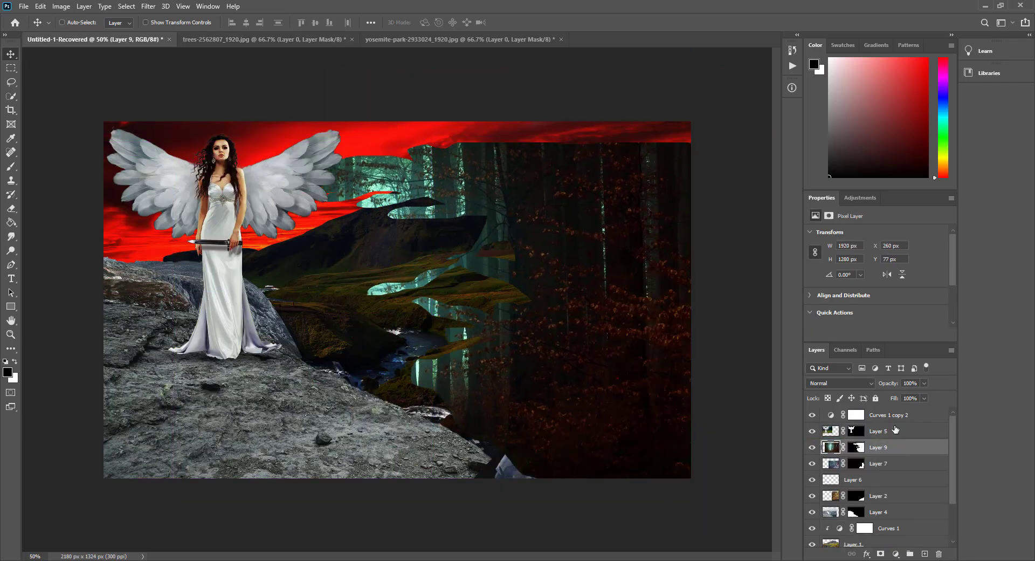
Refine the forest layer's mask to clear the teal light between its branches and trunks
double_click(855, 447)
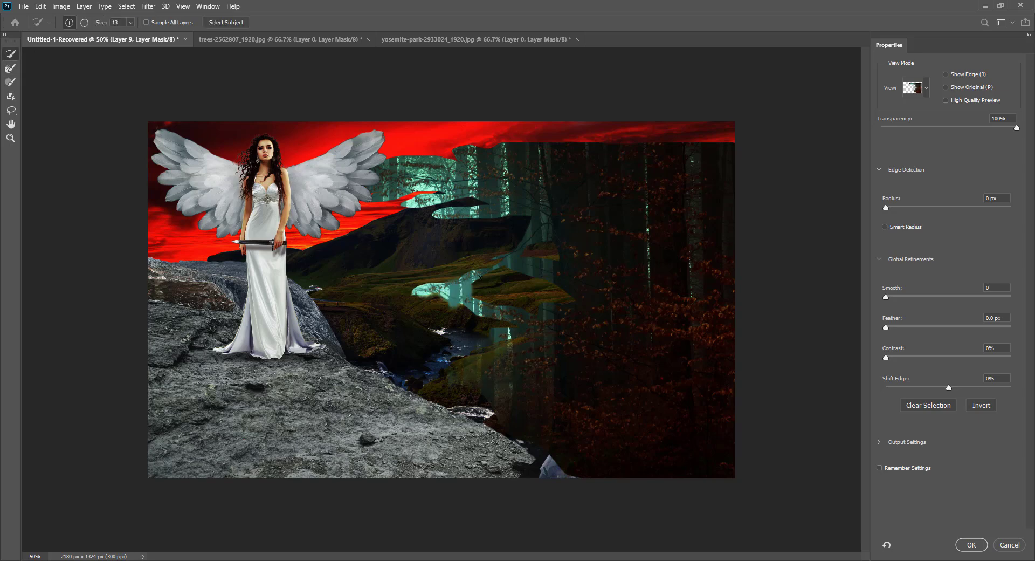
left_click(10, 68)
left_click_drag(503, 253, 479, 266)
mouse_move(413, 187)
left_mouse_down()
mouse_move(485, 213)
mouse_move(531, 139)
left_mouse_up()
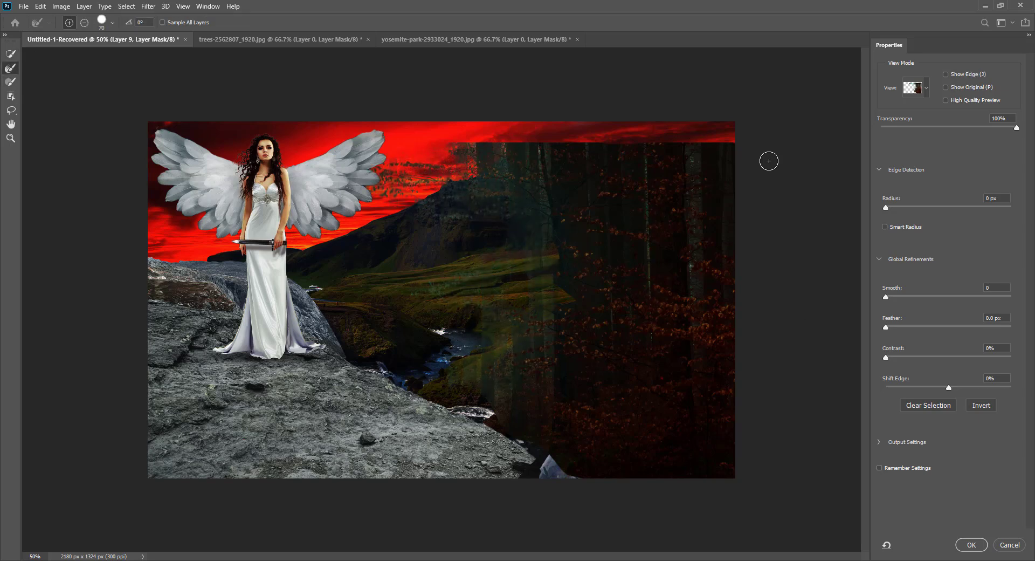
left_click(972, 544)
Soften the forest's upper and left edges with the eraser on its mask to blend it into the sky and mountain
left_click(11, 208)
right_click(480, 144)
mouse_move(437, 175)
left_mouse_down()
mouse_move(405, 181)
mouse_move(534, 162)
left_mouse_up()
left_click_drag(631, 129, 688, 194)
left_click_drag(485, 199, 469, 372)
left_click_drag(561, 259, 512, 415)
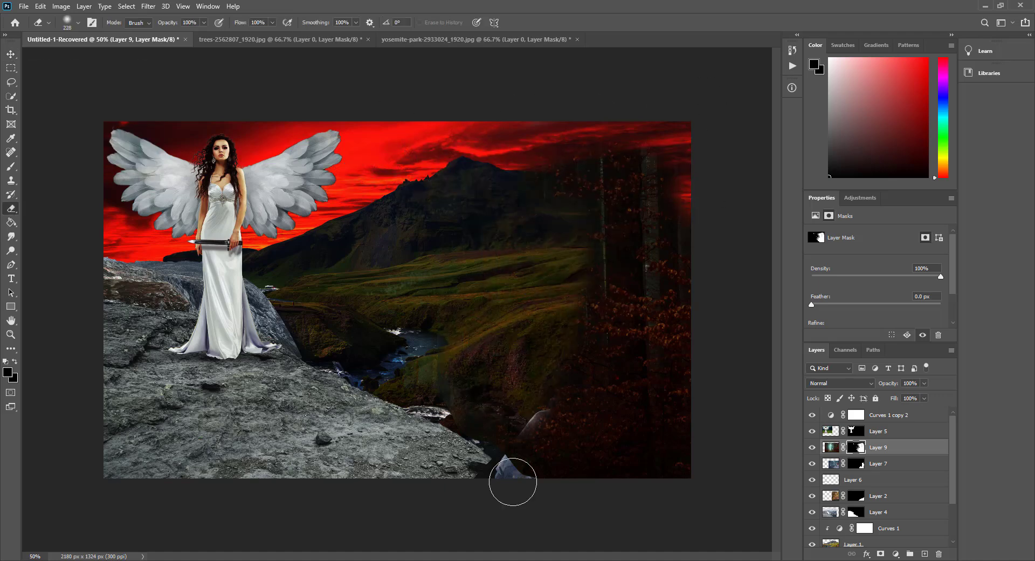
mouse_move(512, 482)
left_mouse_down()
mouse_move(552, 390)
mouse_move(550, 363)
mouse_move(631, 286)
mouse_move(624, 303)
left_mouse_up()
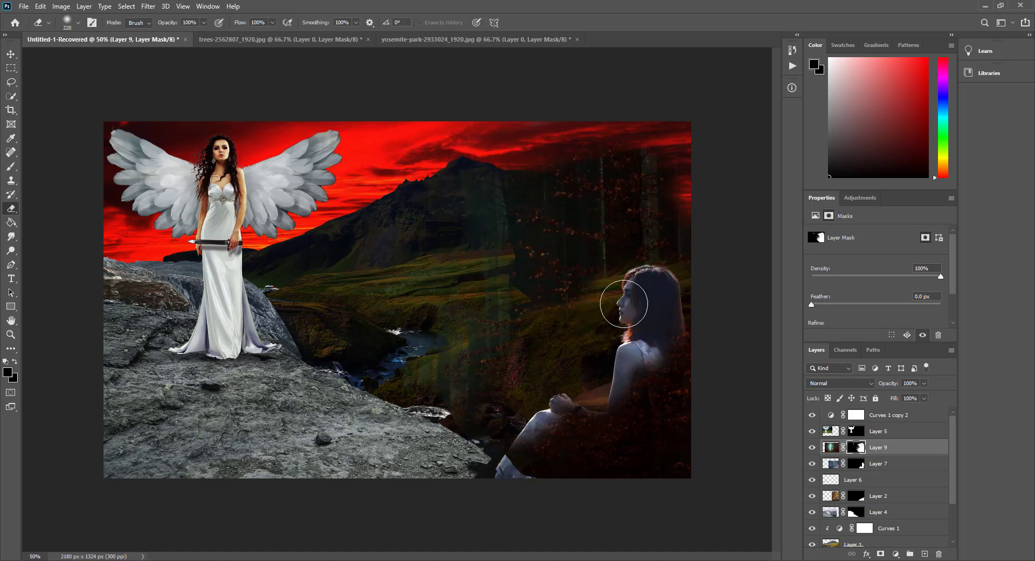
key("ctrl+z")
key("ctrl+z")
Move the woman's layer above the forest layer and erase most of the forest beside her
left_click_drag(889, 463, 894, 436)
left_click(888, 465)
left_click_drag(510, 393, 468, 372)
mouse_move(588, 141)
left_mouse_down()
mouse_move(614, 143)
mouse_move(646, 227)
mouse_move(596, 358)
left_mouse_up()
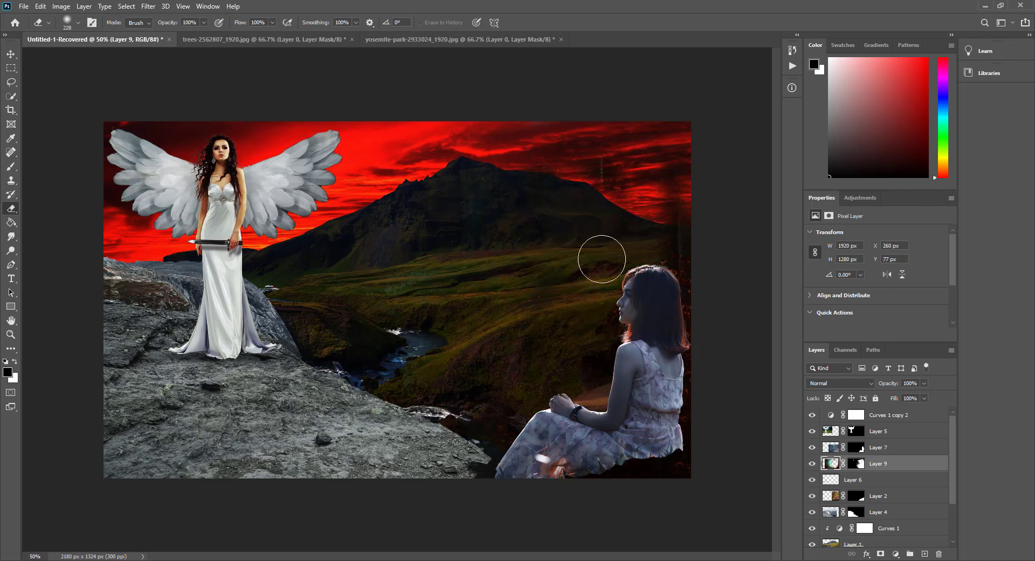
key("alt+]")
mouse_move(602, 259)
left_mouse_down()
mouse_move(527, 446)
mouse_move(659, 363)
left_mouse_up()
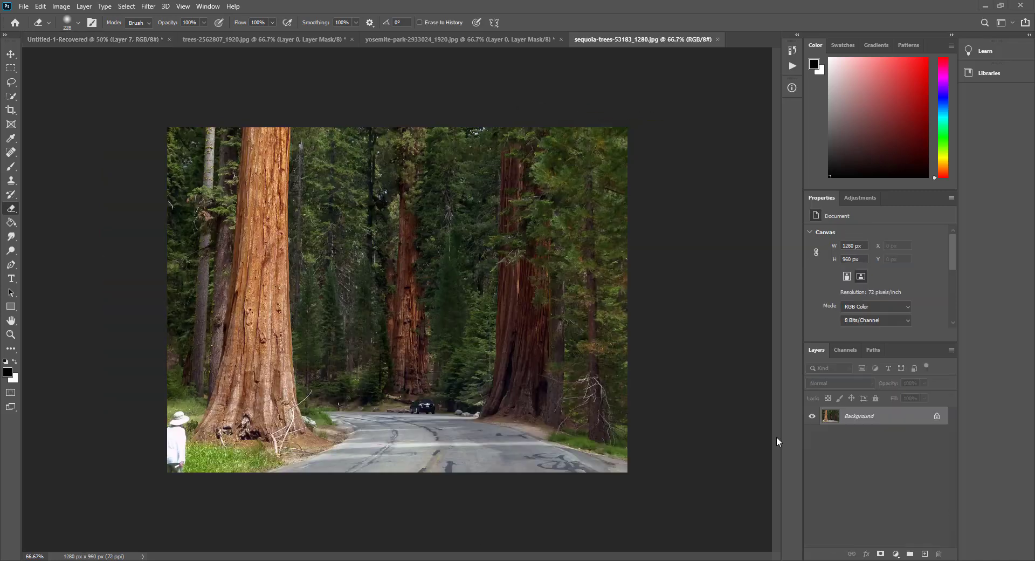
Close the finished source images and trace the foreground sequoia trunk with the Pen tool to cut it out
left_click(264, 39)
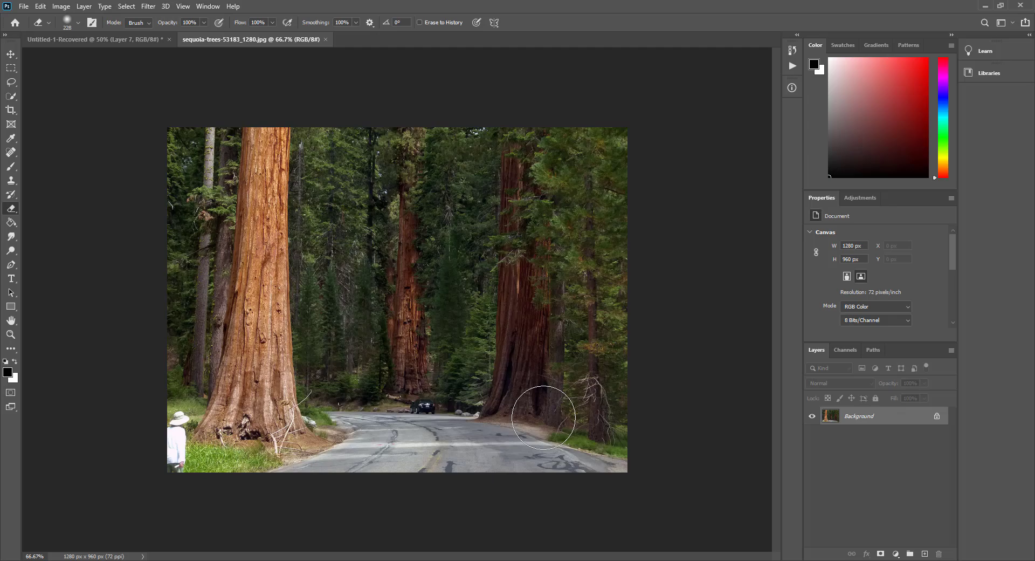
scroll(401, 367, "up", 5)
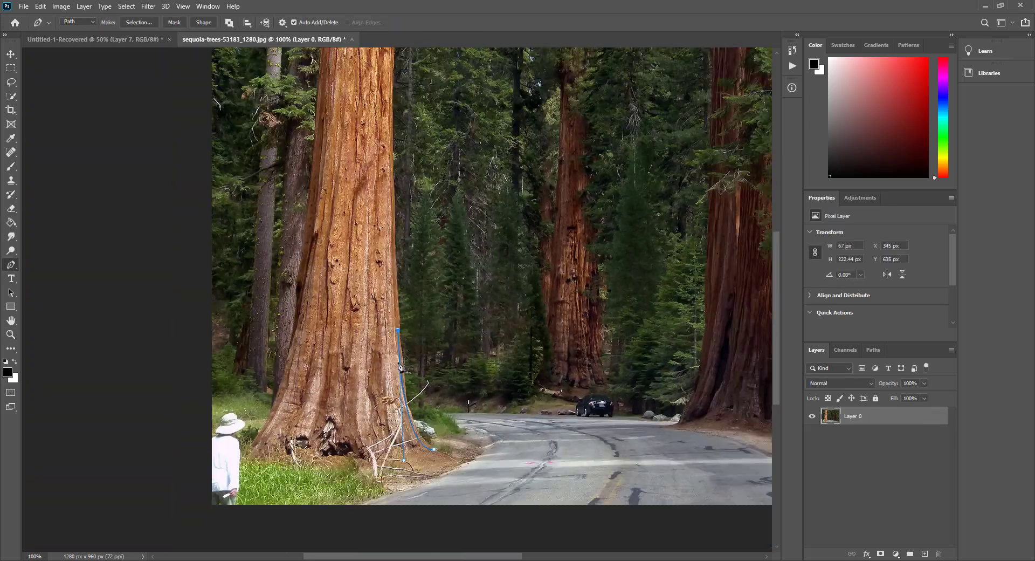
scroll(400, 367, "up", 4)
left_click(394, 307)
left_click_drag(397, 131, 412, 58)
left_click(326, 130)
scroll(318, 216, "down", 2)
left_click(314, 230)
scroll(298, 302, "down", 3)
left_click(273, 373)
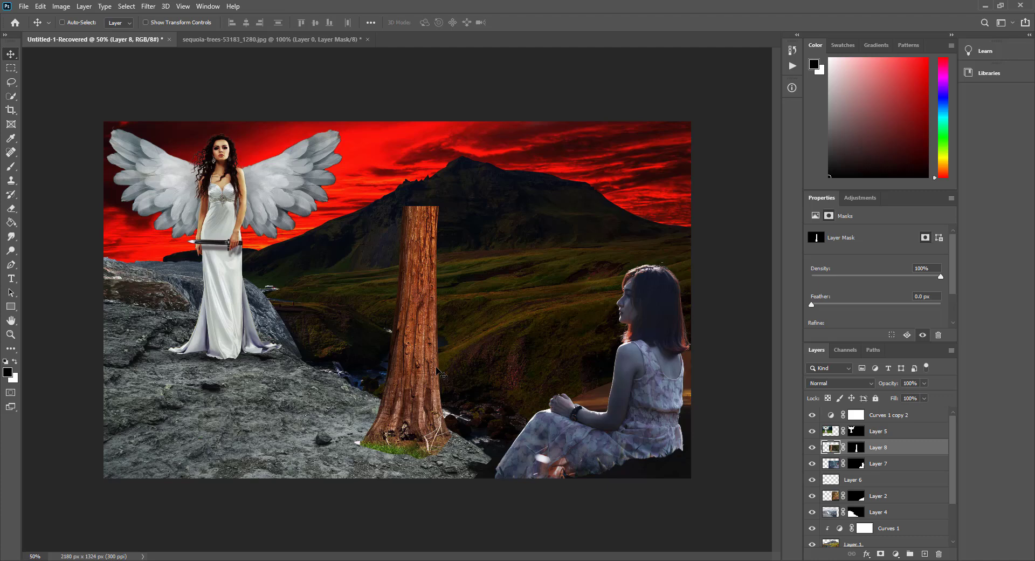
Enlarge the sequoia trunk in the composite and place it at the scene's right edge
key("ctrl+t")
left_click_drag(546, 228, 472, 133)
left_click_drag(571, 266, 659, 287)
left_click(534, 22)
left_click_drag(655, 354, 665, 354)
Move the trunk layer beneath the woman's layer and shift the woman down and right in front of it
left_click_drag(895, 447, 889, 467)
left_click(655, 421, "ctrl")
left_click_drag(654, 422, 667, 428)
left_click_drag(662, 423, 665, 421)
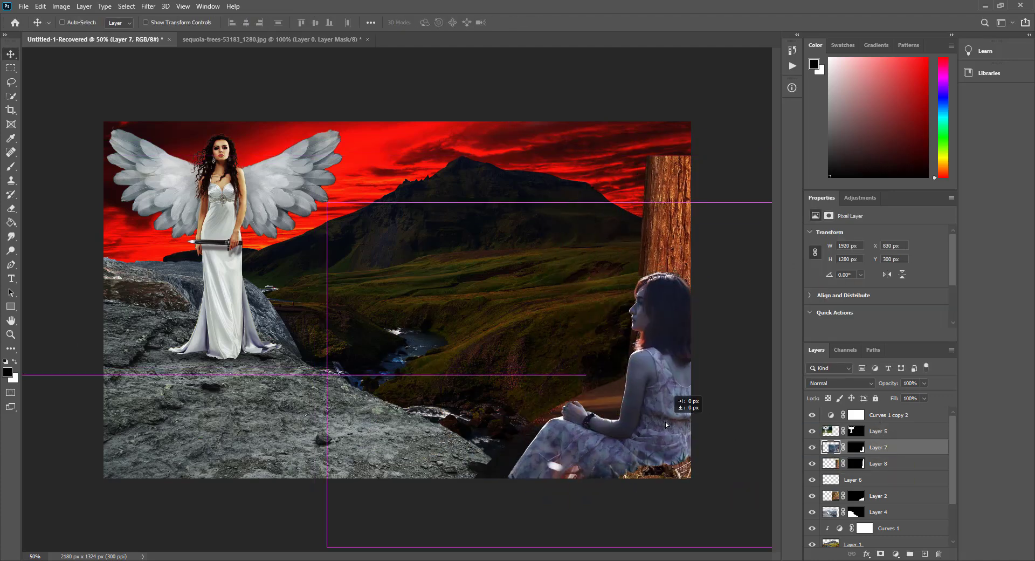
key("s")
left_click(678, 474, "ctrl")
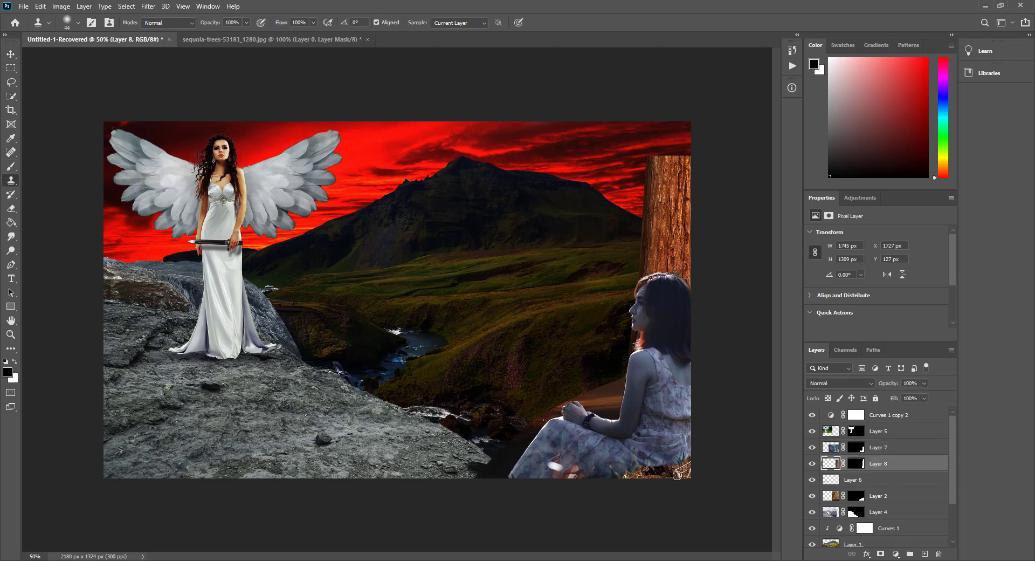
left_click(666, 448, "ctrl")
scroll(911, 439, "up", 3)
left_click(916, 434)
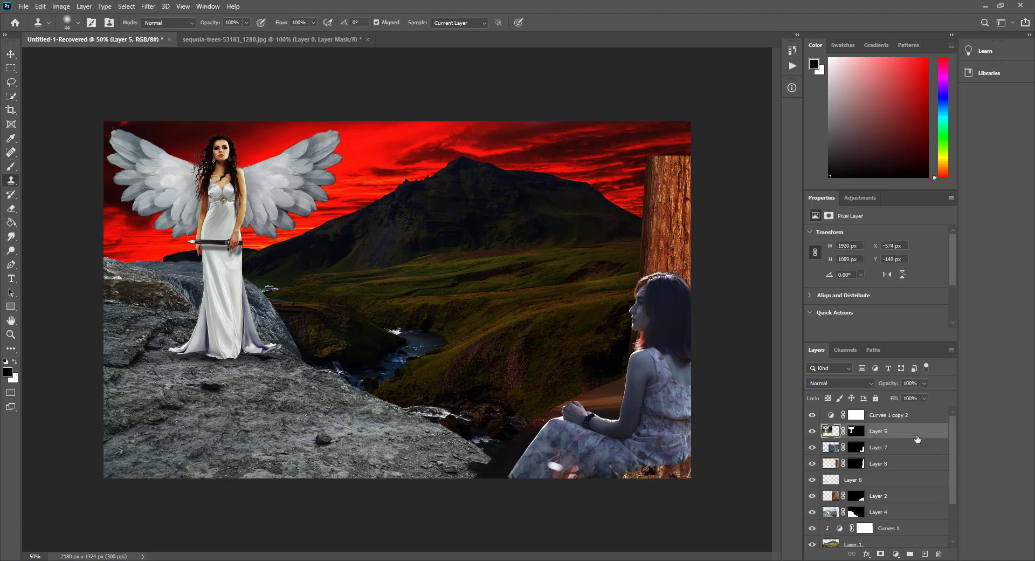
key("l")
left_click_drag(678, 446, 675, 455)
key("v")
left_click(641, 457, "alt")
left_click(863, 464)
mouse_move(662, 458)
left_mouse_down()
mouse_move(647, 455)
mouse_move(666, 443)
mouse_move(673, 473)
left_mouse_up()
scroll(906, 469, "down", 1)
left_click(906, 465)
left_click(916, 479)
left_click(909, 494)
key("ctrl+z")
scroll(874, 490, "down", 2)
left_click(874, 490)
key("ctrl+z")
left_click(872, 523)
left_click(871, 539)
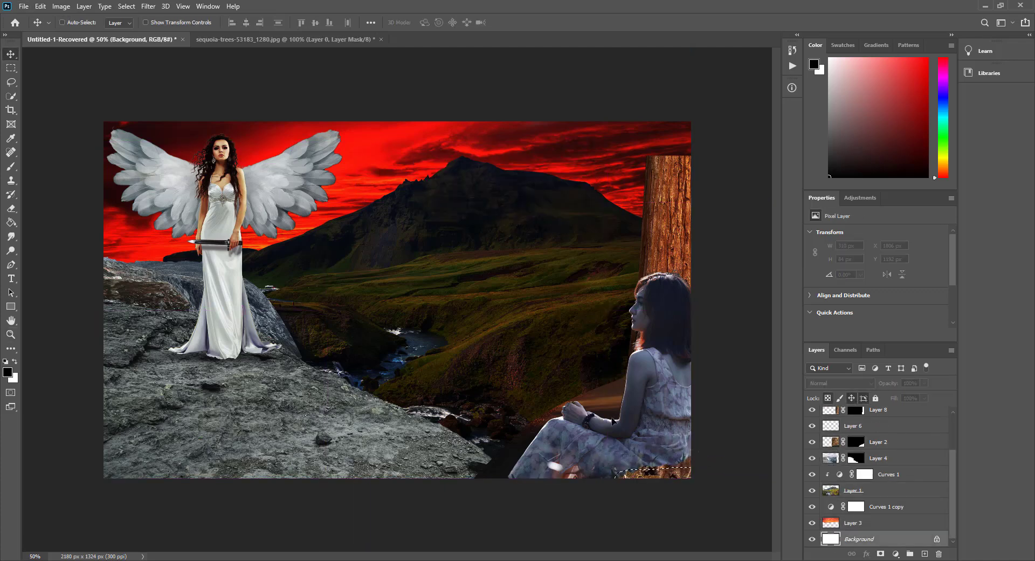
key("v")
Place the woman's layer beneath the trunk layer and move her left so she leans against the trunk
scroll(865, 483, "up", 3)
left_click_drag(885, 447, 884, 471)
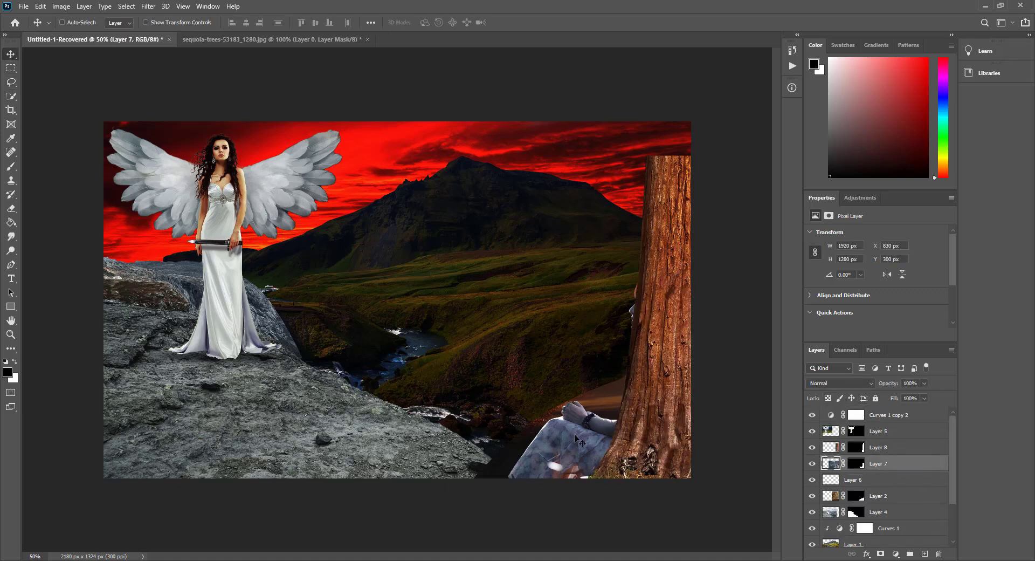
left_click(885, 447)
left_click(884, 463)
left_click_drag(549, 437, 484, 416)
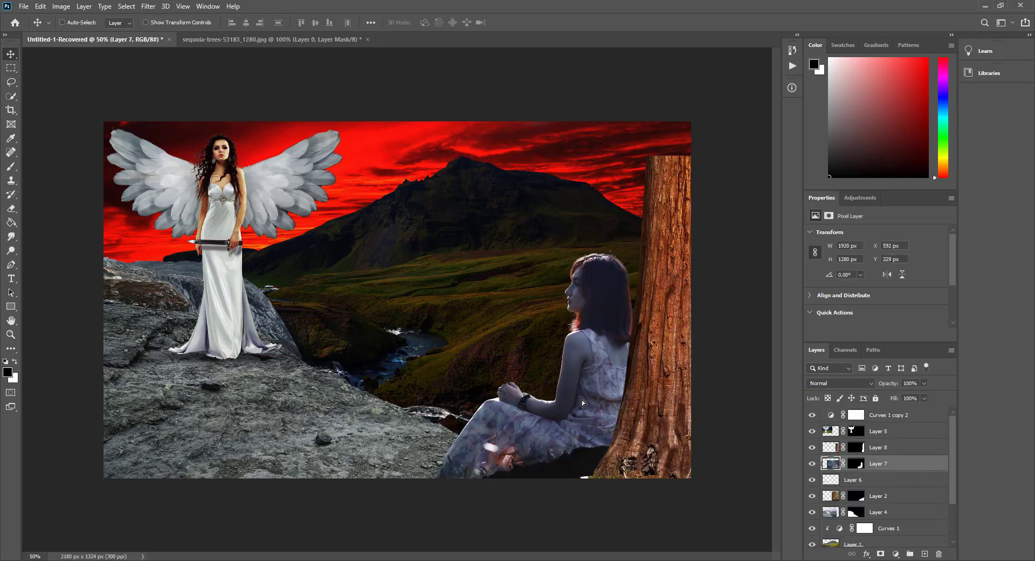
left_click_drag(581, 399, 573, 401)
Warp the trunk so its lower left side spreads outward beneath the seated woman
left_click(885, 448)
key("ctrl+t")
right_click(661, 323)
left_click(683, 402)
left_click_drag(569, 508, 408, 501)
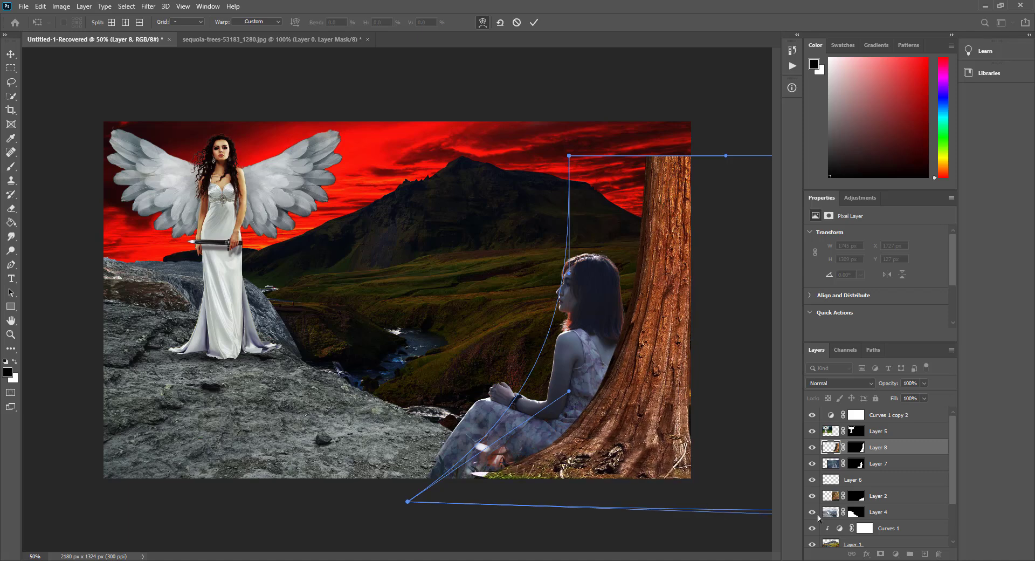
key("ctrl+minus")
key("ctrl+minus")
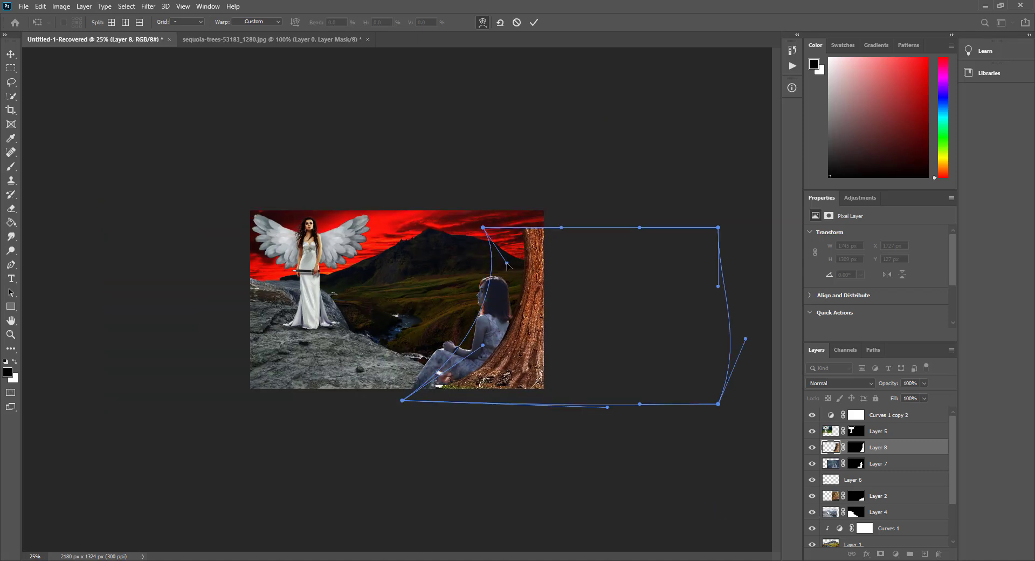
key("Return")
Warp the trunk again, stretching its top up past the canvas's upper edge
key("ctrl+plus")
key("ctrl+minus")
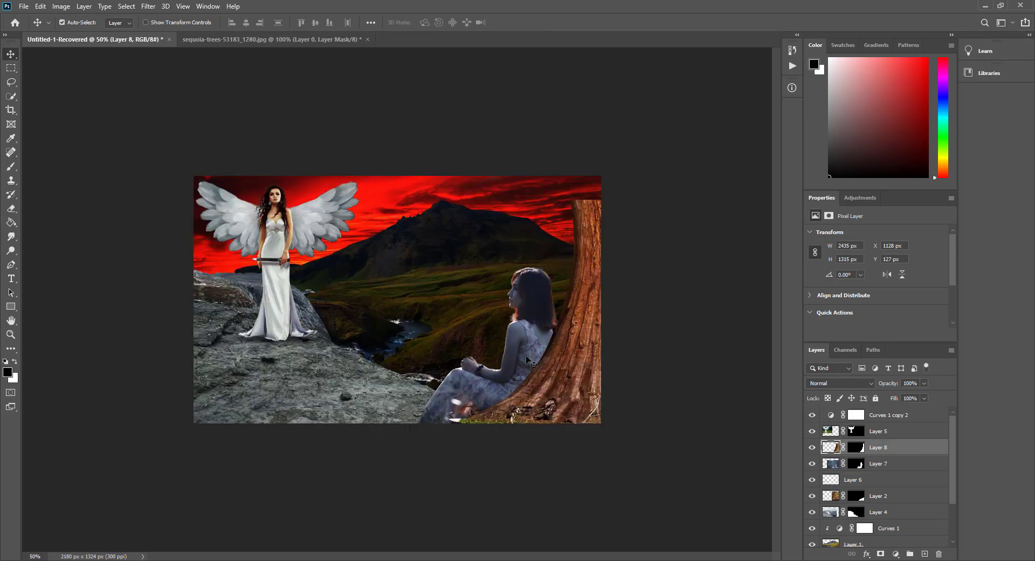
key("ctrl+t")
right_click(585, 269)
left_click(607, 348)
left_click_drag(550, 203, 551, 140)
key("Return")
key("ctrl+plus")
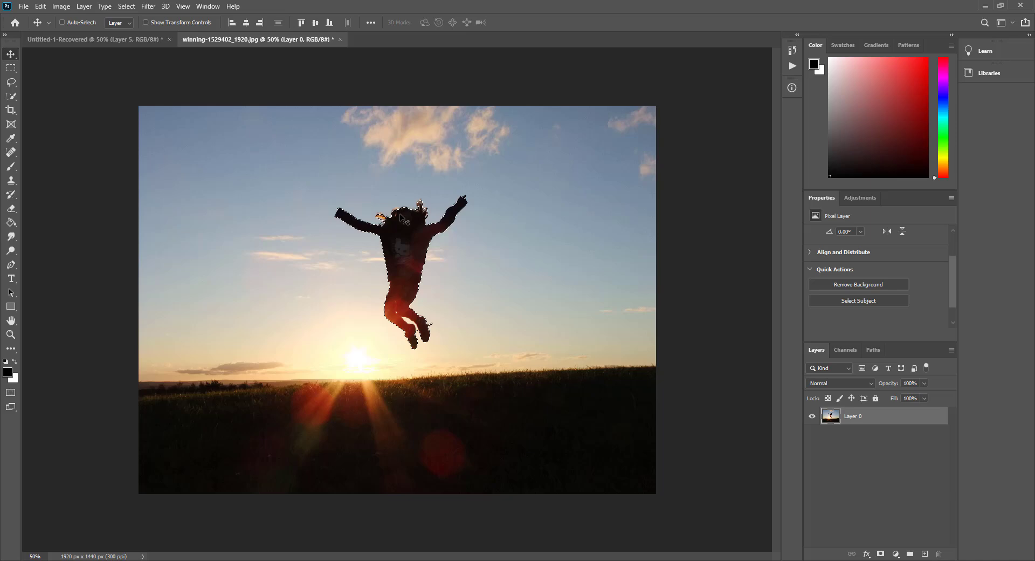
Refine the jumping figure's selection around the legs with Quick Selection and turn it into a layer mask
key("z")
left_click(411, 208)
left_click(410, 226)
left_click(408, 233)
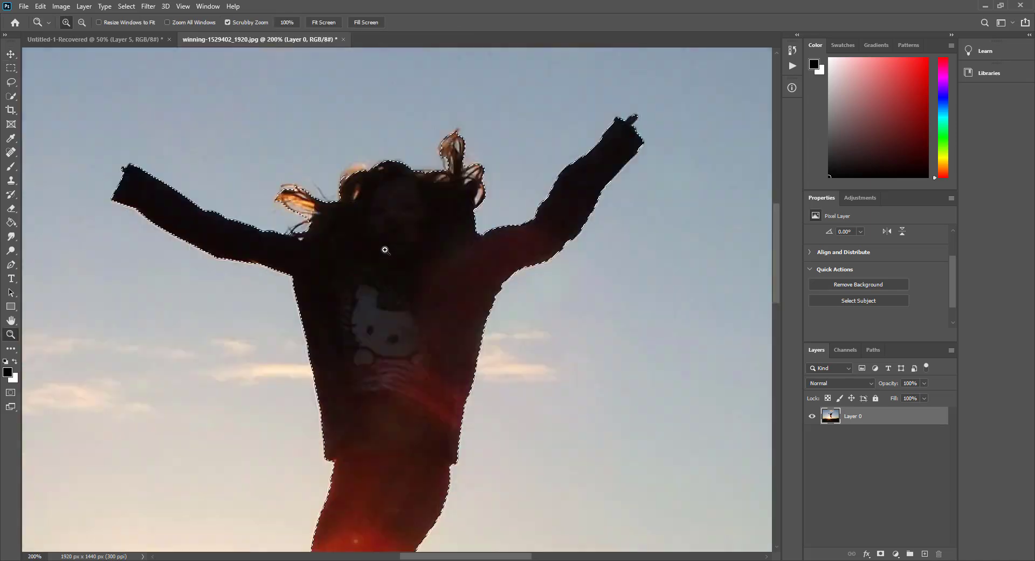
scroll(383, 250, "down", 3)
key("w")
left_click(130, 23)
left_click(438, 457)
scroll(284, 249, "up", 5)
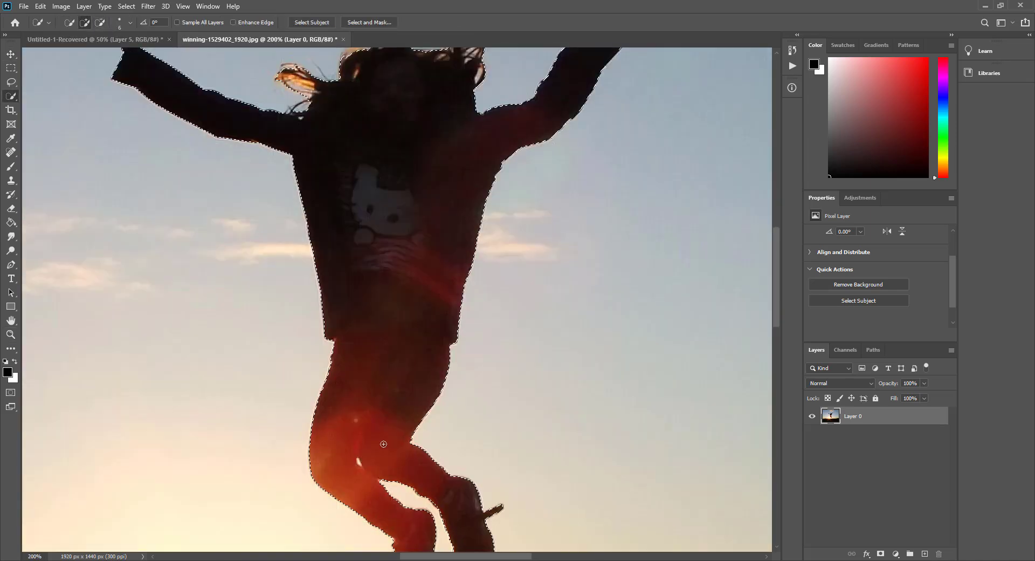
key("ctrl+minus")
key("ctrl+minus")
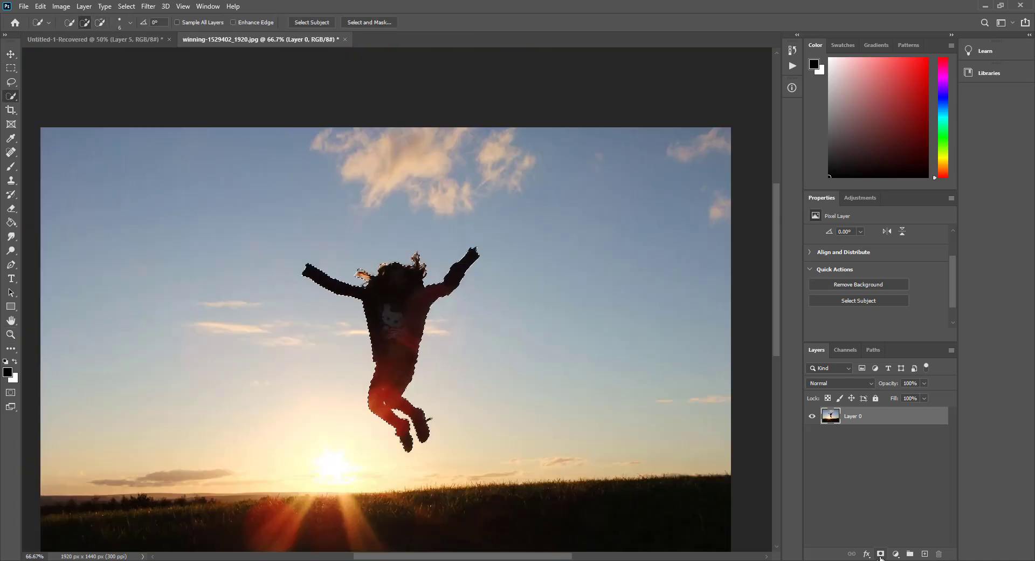
left_click(881, 554)
Bring the masked jumping figure into the composite and scale it down near the mountain peak
key("v")
left_click_drag(384, 323, 442, 186)
key("ctrl+t")
left_click_drag(702, 426, 302, 128)
left_click_drag(281, 97, 503, 180)
left_click(534, 22)
Shrink the jumping figure further and position it just above the mountain's peak
key("z")
left_click(462, 153)
left_click(11, 55)
key("ctrl+t")
left_click_drag(610, 467, 565, 430)
left_click(534, 23)
left_click_drag(347, 277, 345, 269)
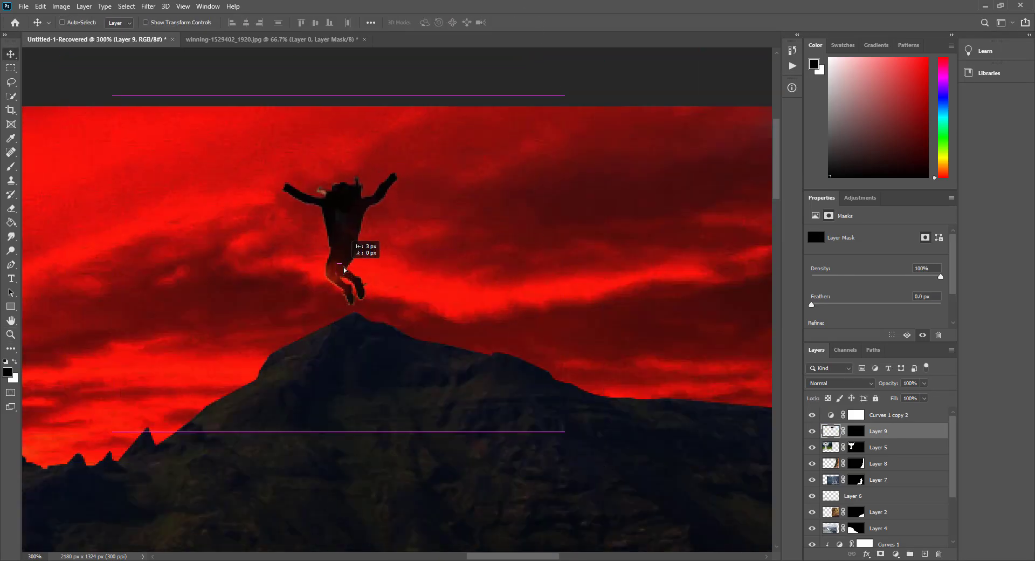
Refine the jumping figure's mask edges around the hair, arms and body with Select and Mask
right_click(856, 431)
left_click(917, 512)
right_click(316, 151)
left_click_drag(328, 175, 332, 175)
left_click_drag(313, 192, 351, 281)
left_click_drag(356, 202, 392, 171)
left_click(972, 544)
key("ctrl+minus")
key("ctrl+minus")
key("ctrl+minus")
key("ctrl+minus")
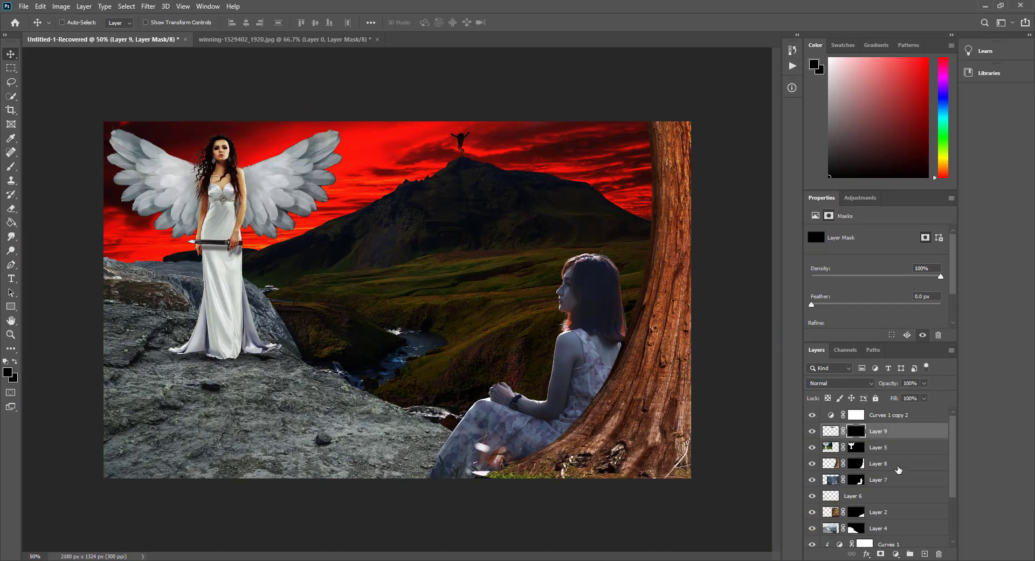
Convert the trunk layer to a smart object and add a Color Lookup adjustment clipped to it
right_click(871, 464)
left_click(912, 153)
left_click(897, 555)
left_click(920, 492)
left_click(876, 334)
Set the trunk's Color Lookup 3DLUT file to FoggyNight.3DL
left_click(917, 235)
left_click(921, 228)
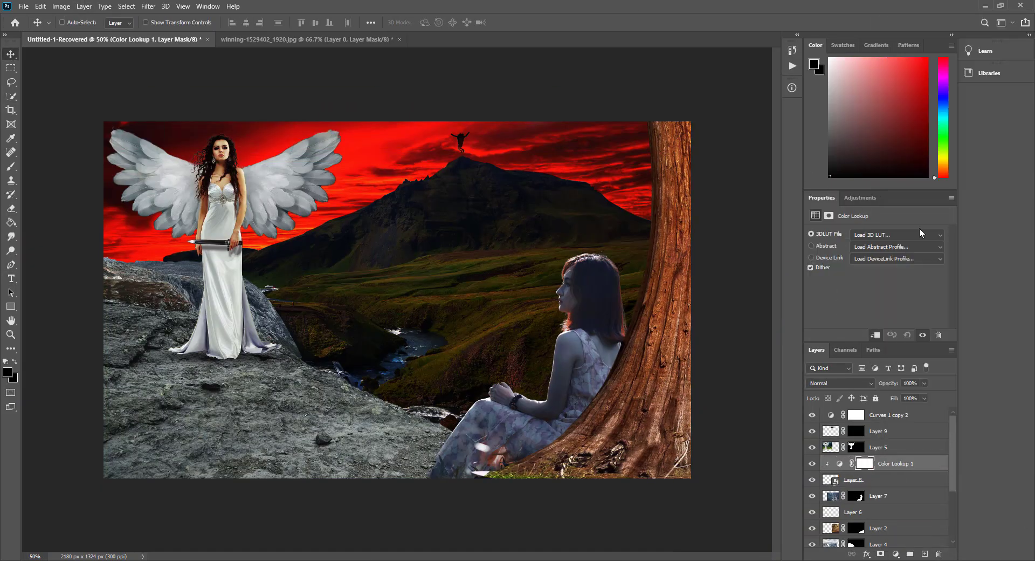
key("Down")
key("Down")
key("Down")
key("Down")
key("Down")
key("Down")
key("Down")
key("Down")
key("Down")
key("Down")
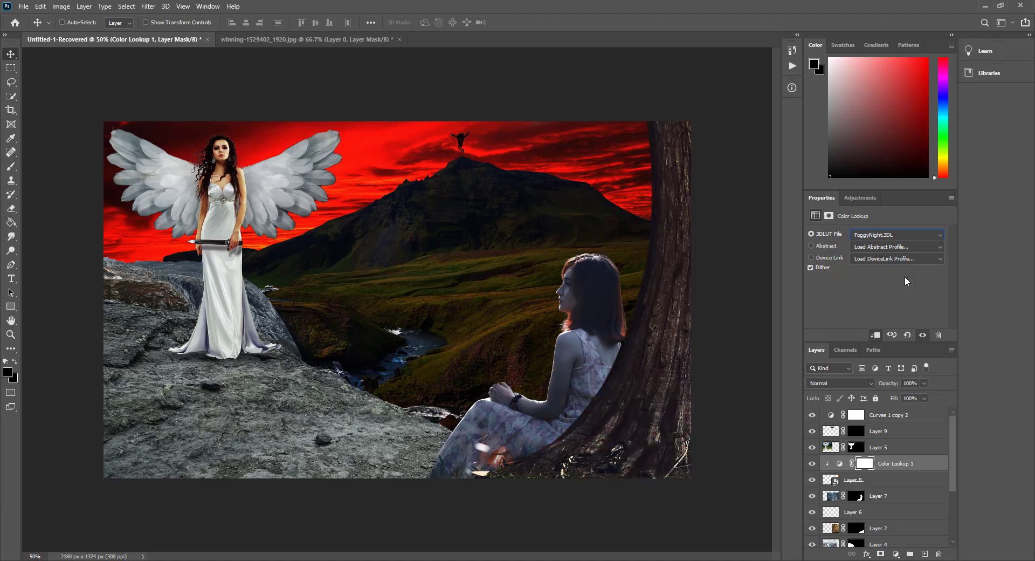
Compare the trunk's look with its Color Lookup adjustment hidden and shown
left_click(884, 479)
scroll(863, 480, "down", 3)
left_click(811, 481)
left_click(811, 482)
scroll(912, 438, "up", 3)
left_click(911, 449)
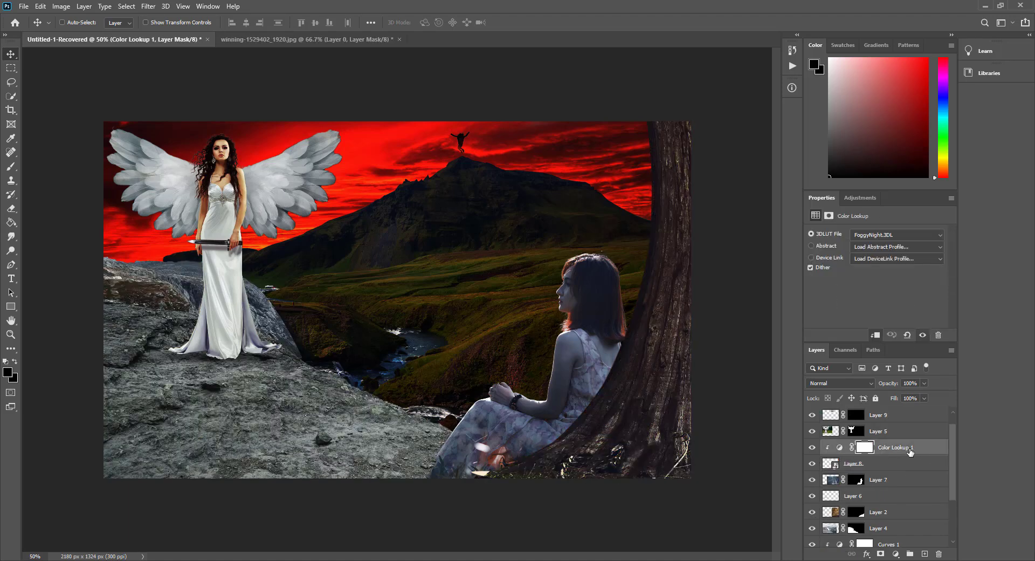
left_click(813, 448)
left_click(812, 448)
Duplicate the FoggyNight Color Lookup above the rock ledge layer and clip it to that layer
left_click_drag(906, 448, 899, 518)
right_click(899, 529)
left_click(934, 272)
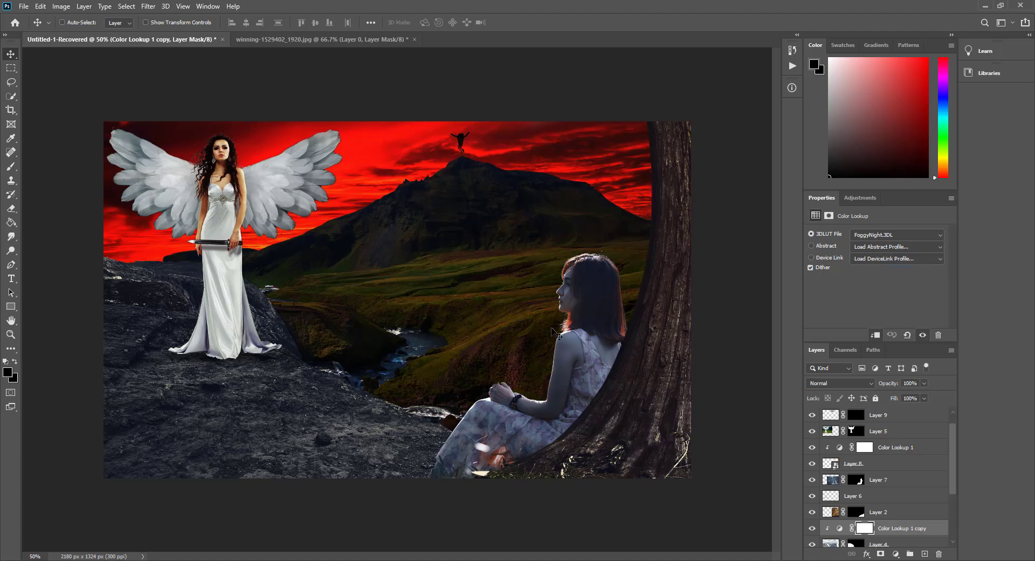
scroll(813, 437, "up", 1)
scroll(813, 450, "down", 6)
left_click(813, 461)
left_click(813, 463)
scroll(813, 461, "up", 4)
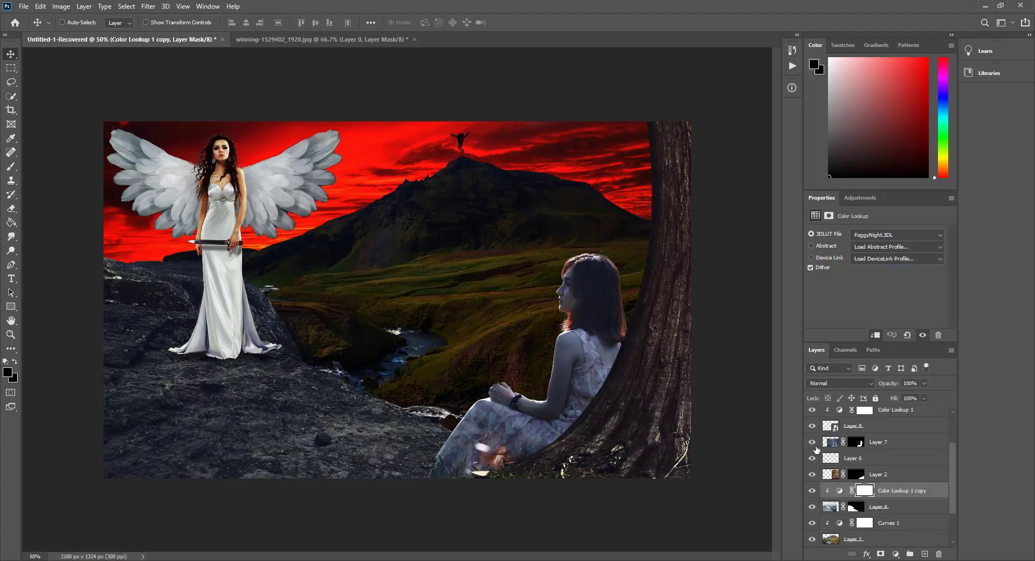
Duplicate the Color Lookup above the angel's layer, clip it to the angel and set its opacity to 46%
left_click(202, 246, "ctrl")
left_click(899, 528)
left_click_drag(899, 528, 899, 424)
key("ctrl+alt+g")
key("4")
key("6")
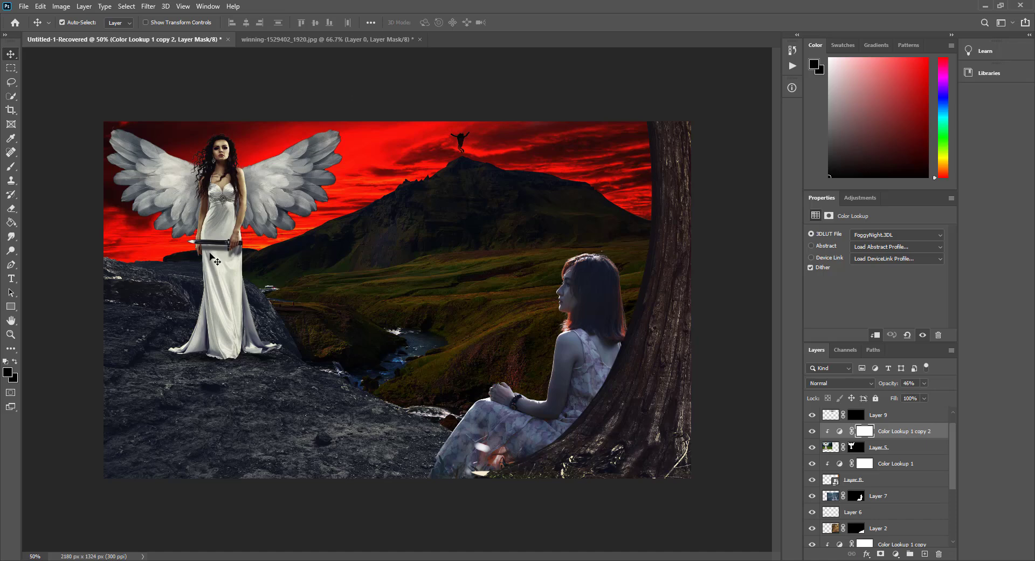
Examine the composite with the trunk, the topmost Curves adjustment and the mountain landscape each hidden and shown
left_click(670, 324)
left_click(812, 480)
scroll(812, 459, "up", 1)
left_click(813, 415)
left_click(813, 415)
left_click(812, 496)
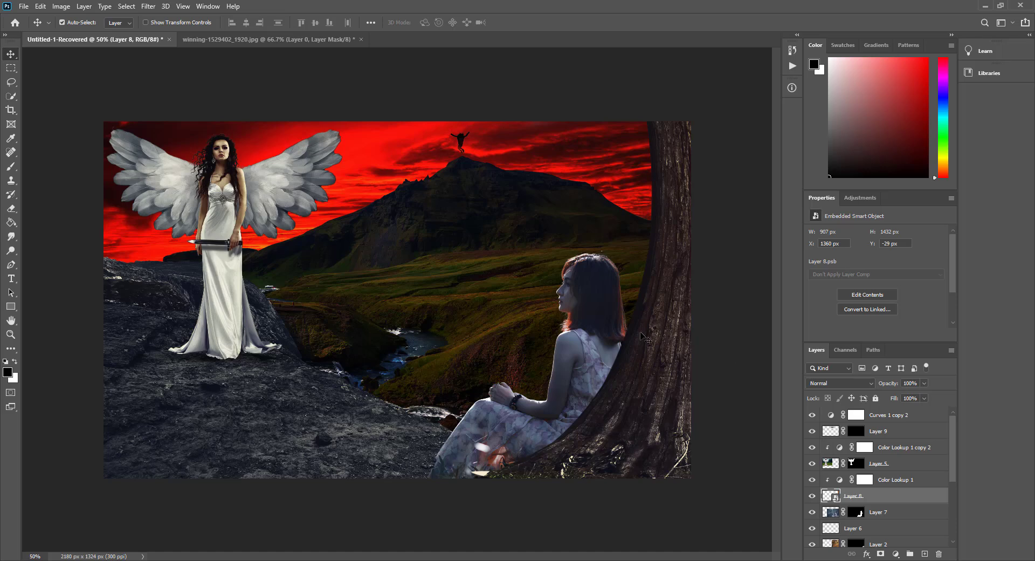
left_click(814, 415)
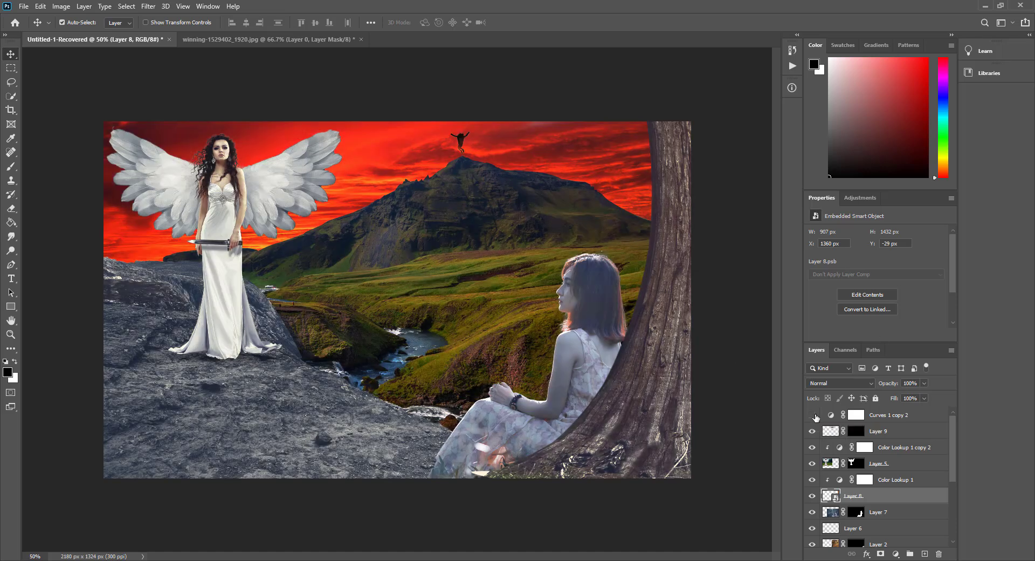
left_click(815, 415)
scroll(814, 475, "down", 3)
left_click(814, 491)
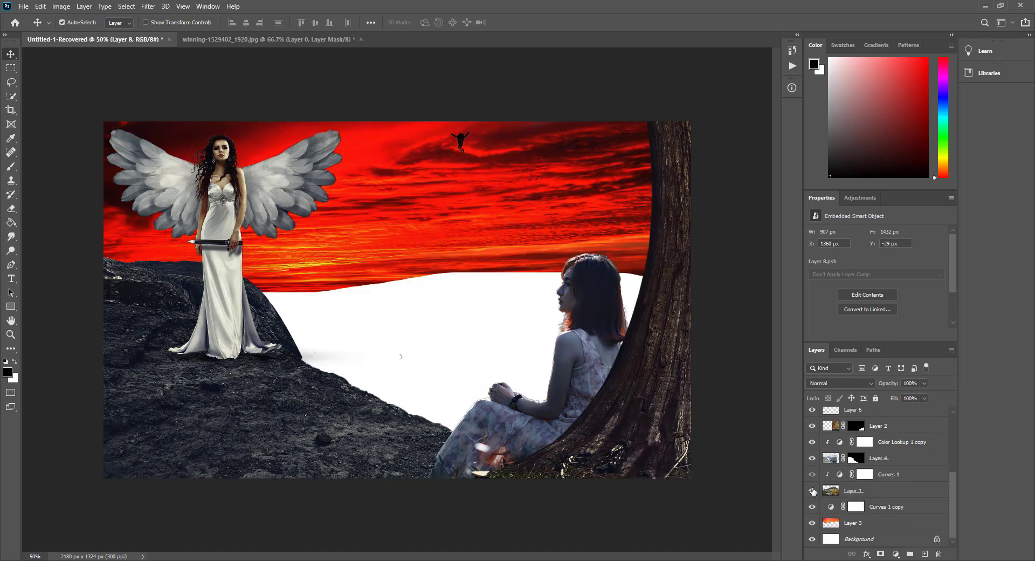
left_click(813, 490)
scroll(814, 526, "up", 3)
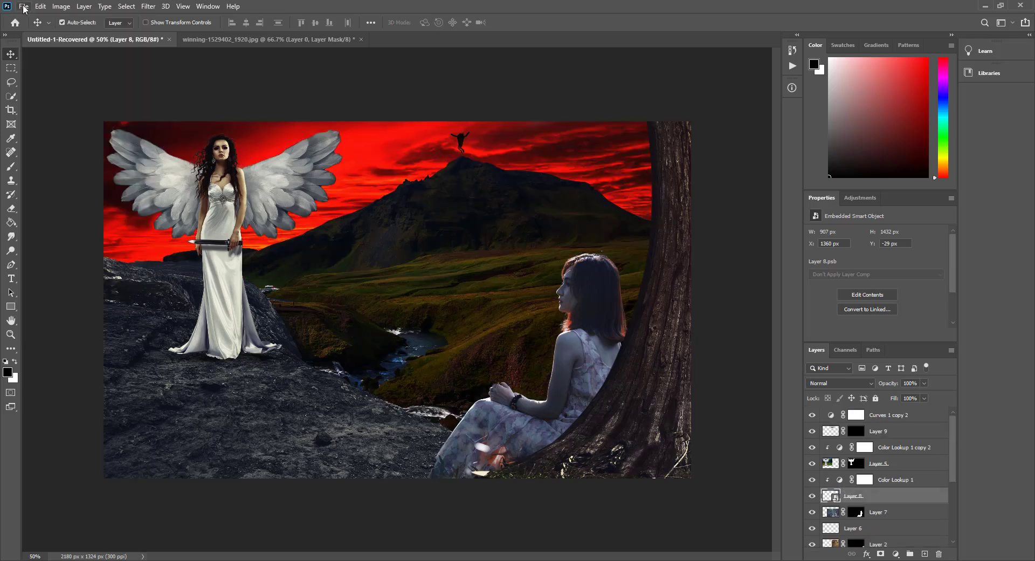
Save the composite as Untitled-1-Recovered.psd with layers in a new folder named 1 inside the Manipulation folder on drive G
key("z")
right_click(161, 210)
left_click(212, 215)
left_click(20, 8)
left_click(32, 138)
left_click(48, 365)
double_click(130, 101)
right_click(185, 282)
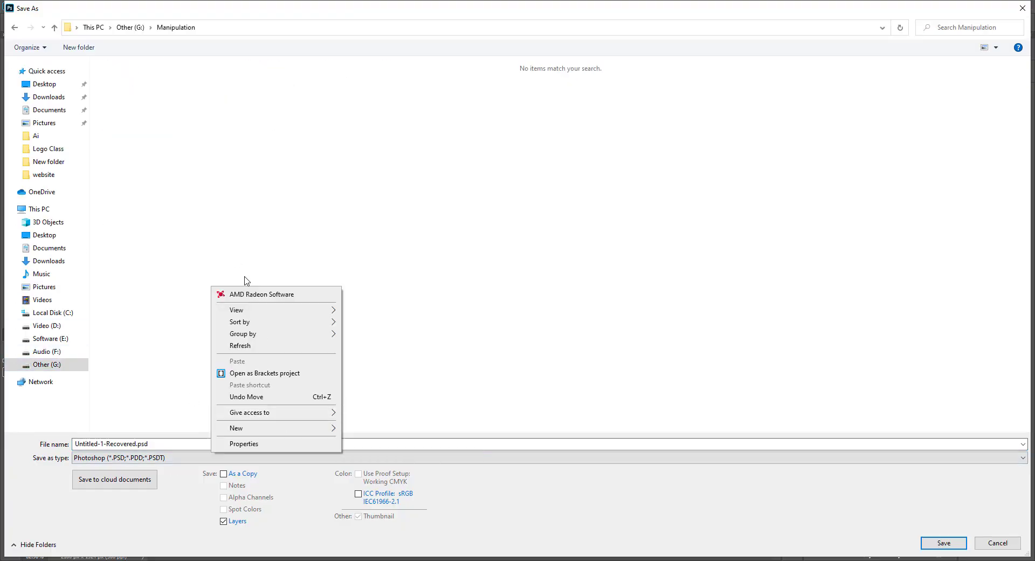
left_click(356, 427)
type("1")
key("Return")
key("Return")
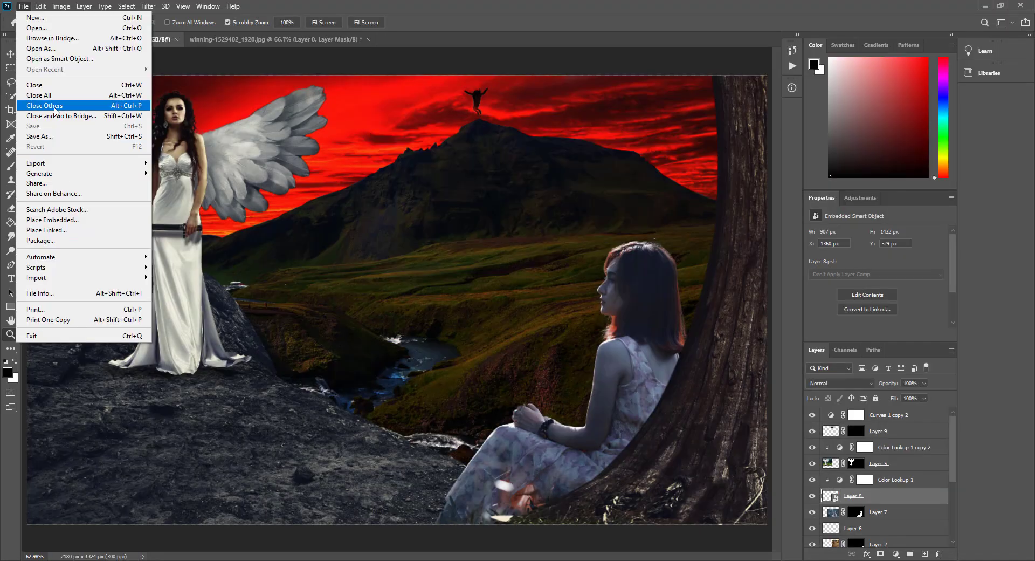
Try to close the other open document while keeping the saved composite open
left_click(46, 102)
left_click(540, 457)
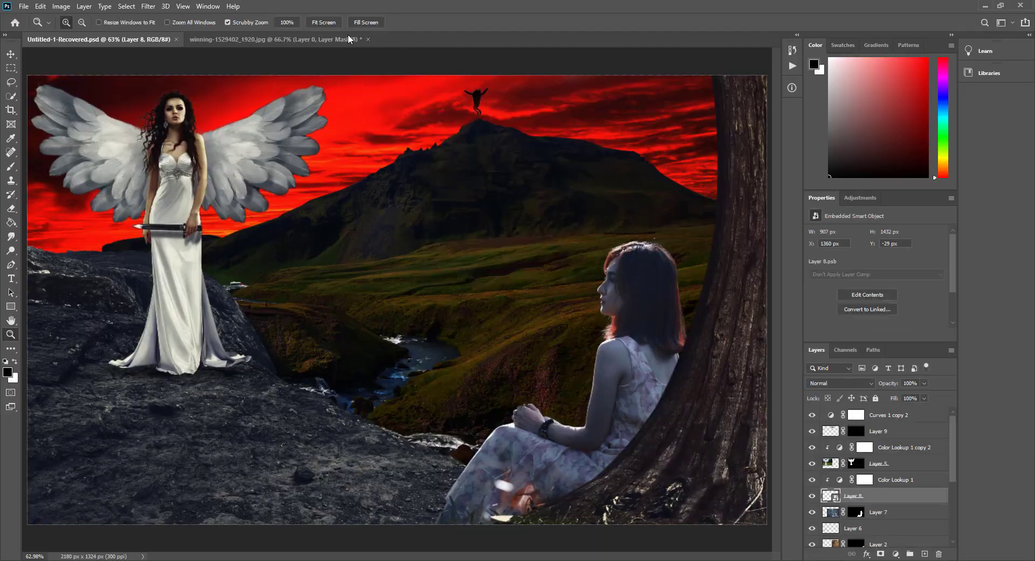